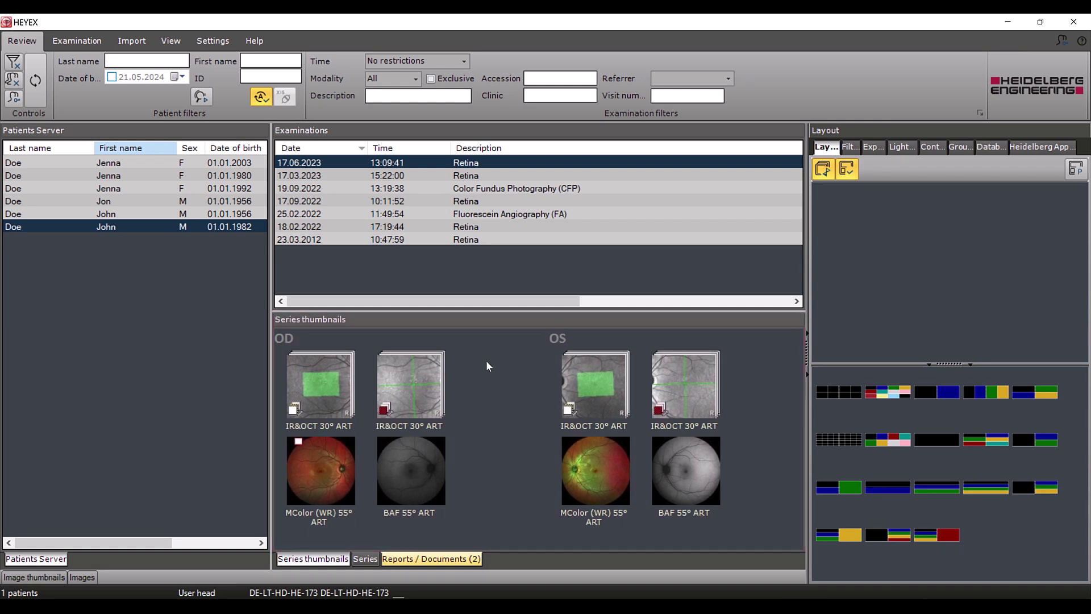
Step: Open the OD and OS IR&OCT 30° ART scans together in a two-view layout
click(341, 381)
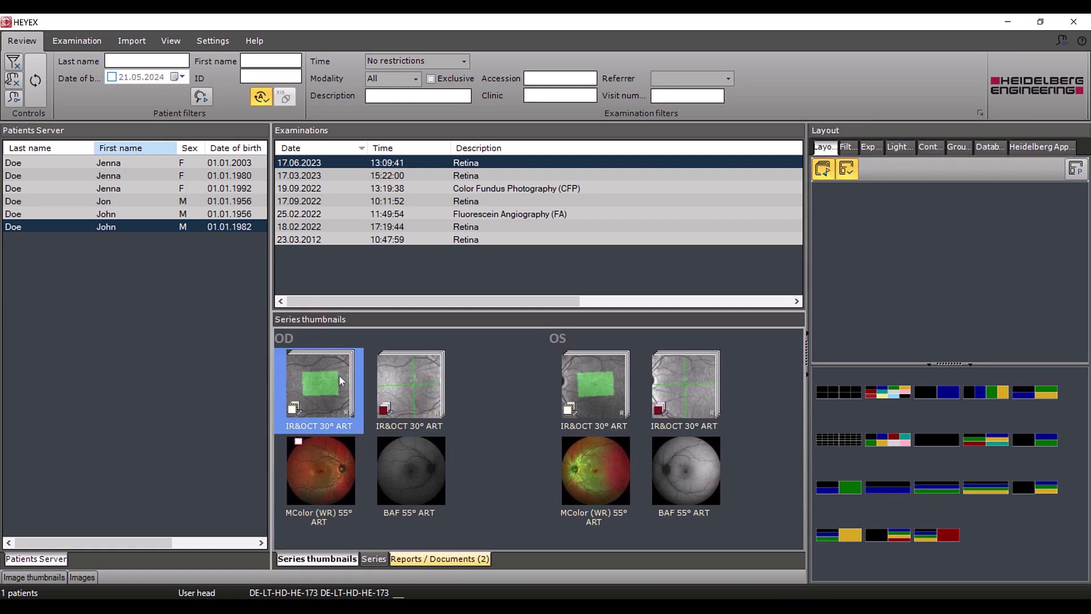
ctrl+click(592, 388)
drag(592, 388, 939, 396)
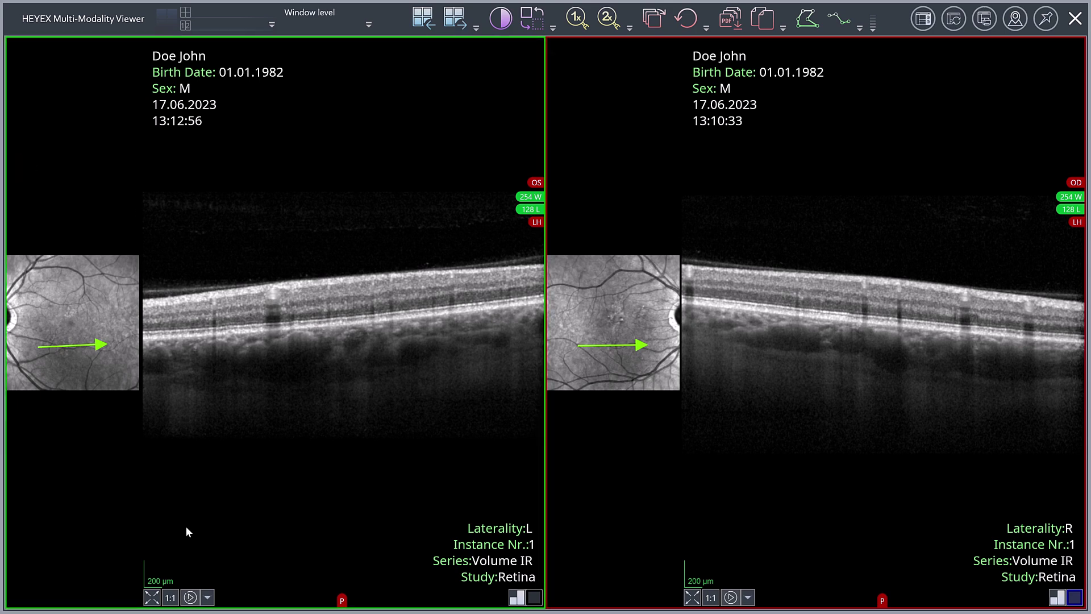
Step: Set the left OCT B-scan to 1:1 scale and page through its slices
click(170, 598)
scroll(175, 607, down, 20)
scroll(175, 607, down, 10)
scroll(175, 607, up, 20)
scroll(175, 607, up, 18)
scroll(175, 607, up, 1)
click(171, 598)
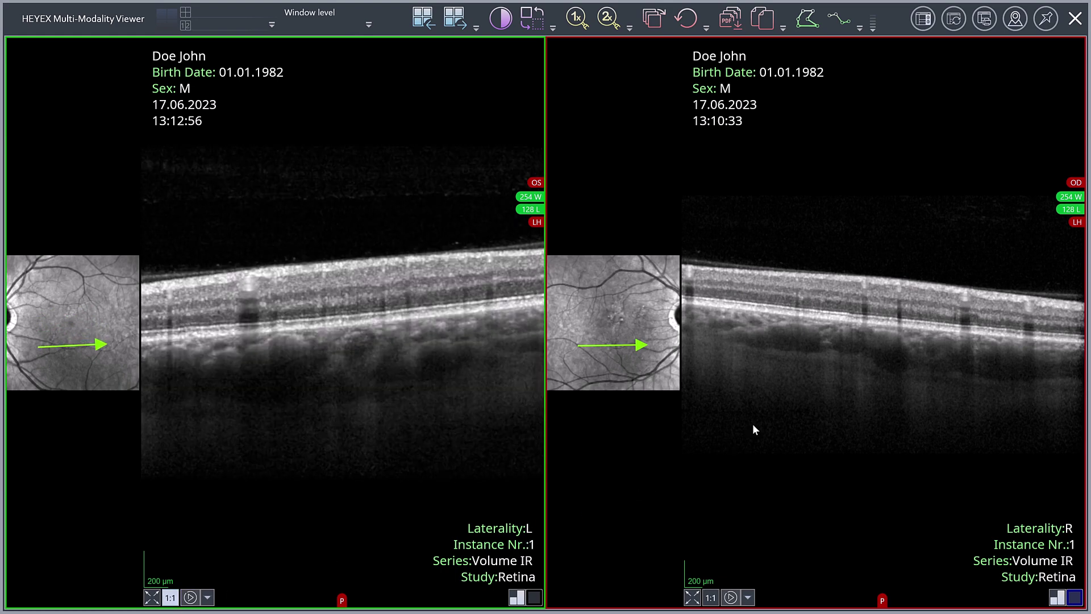
Step: Activate the right OCT view and scroll both linked volumes to B-scan instance 25
click(779, 386)
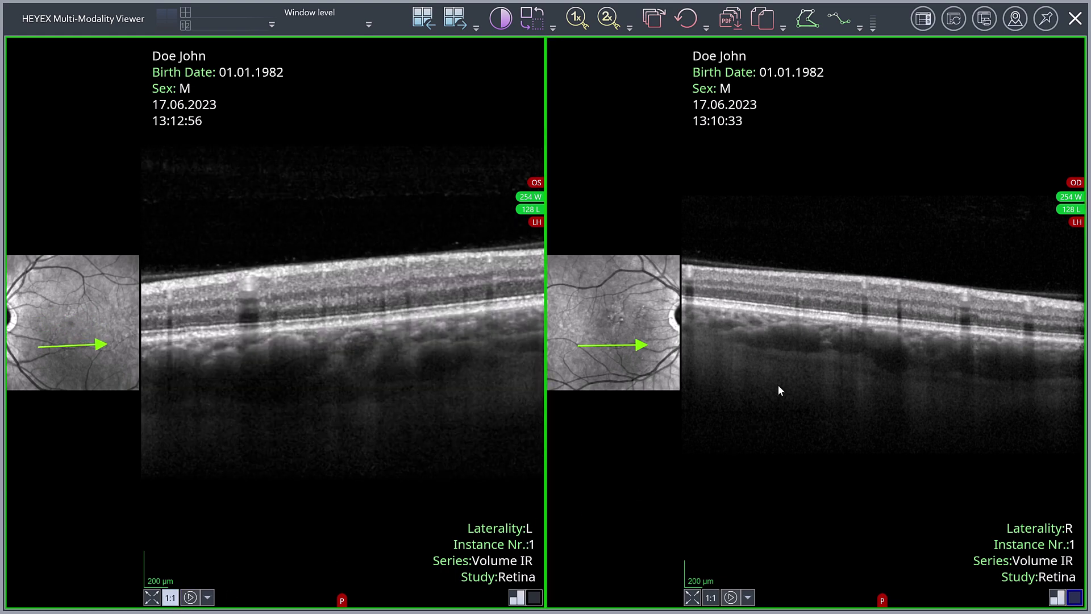
scroll(778, 386, down, 16)
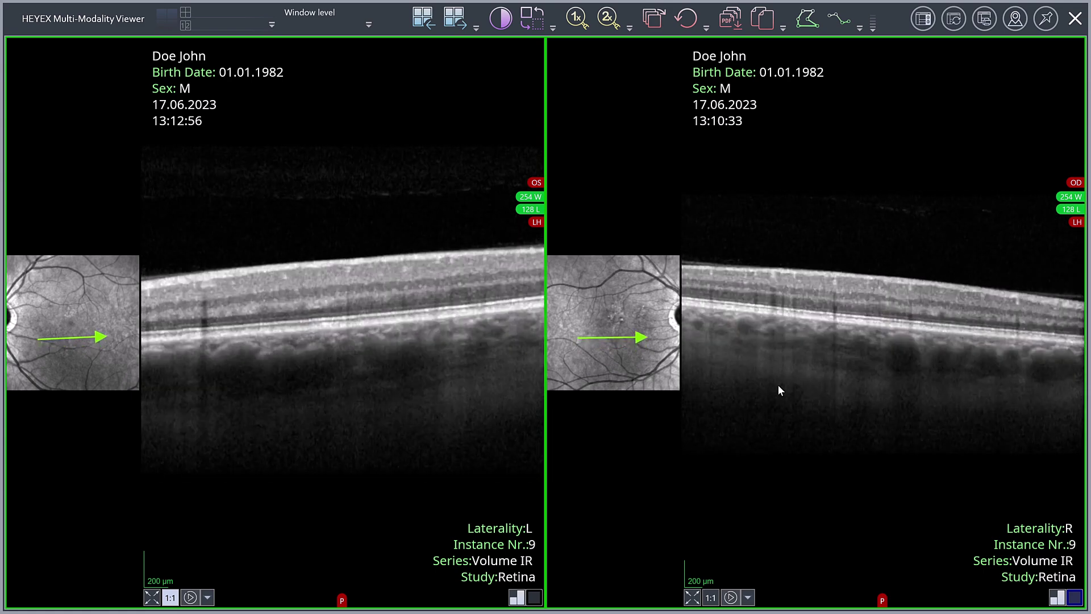
scroll(778, 384, down, 8)
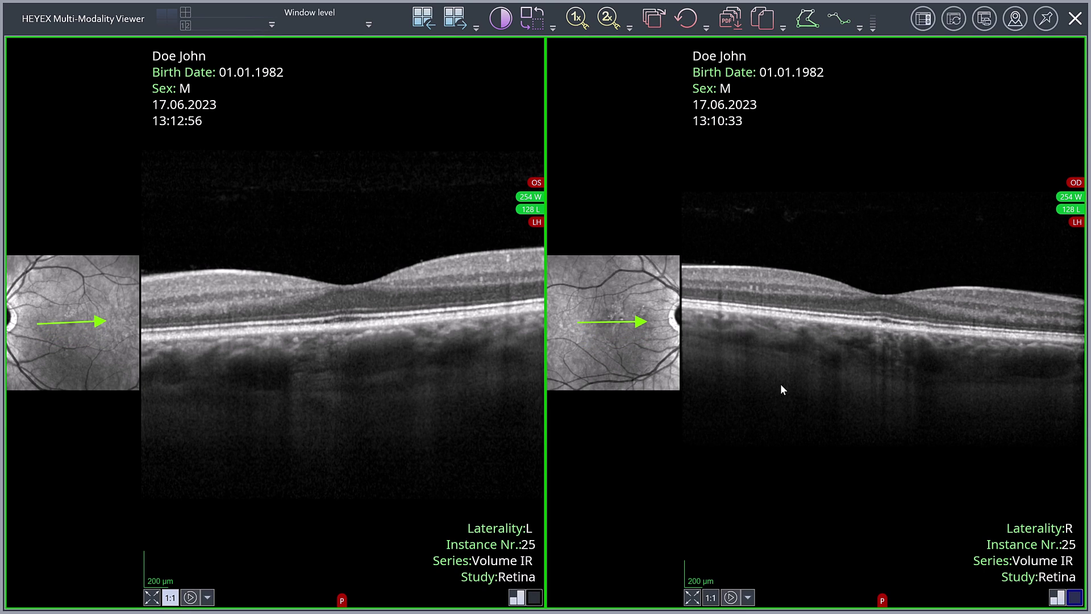
Step: Open Smart Select from the Favorites panel and dock it as a side panel beside the OCT views
right_click(782, 389)
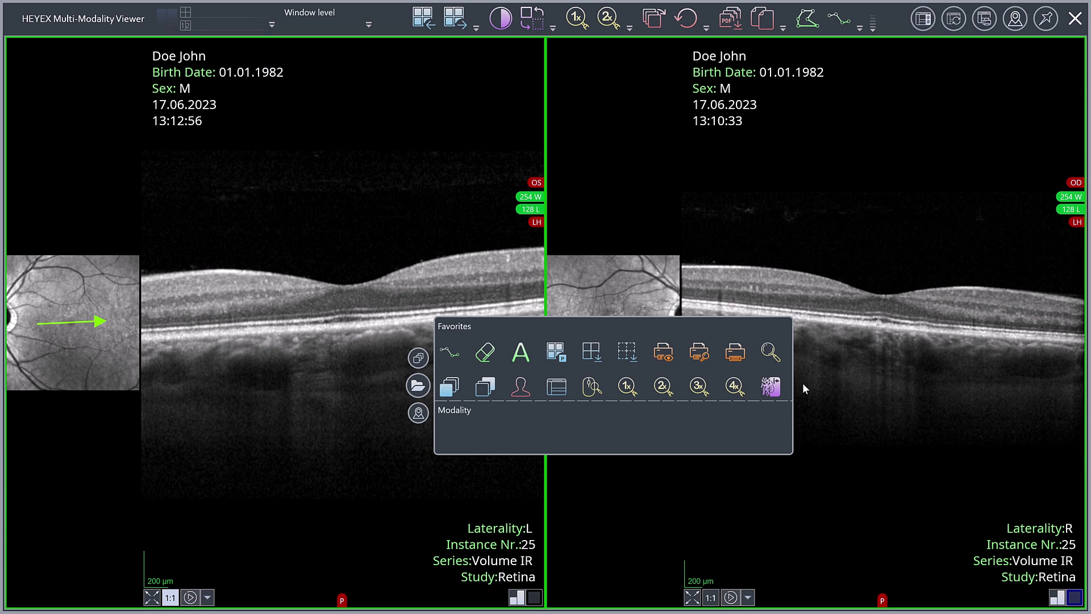
click(418, 363)
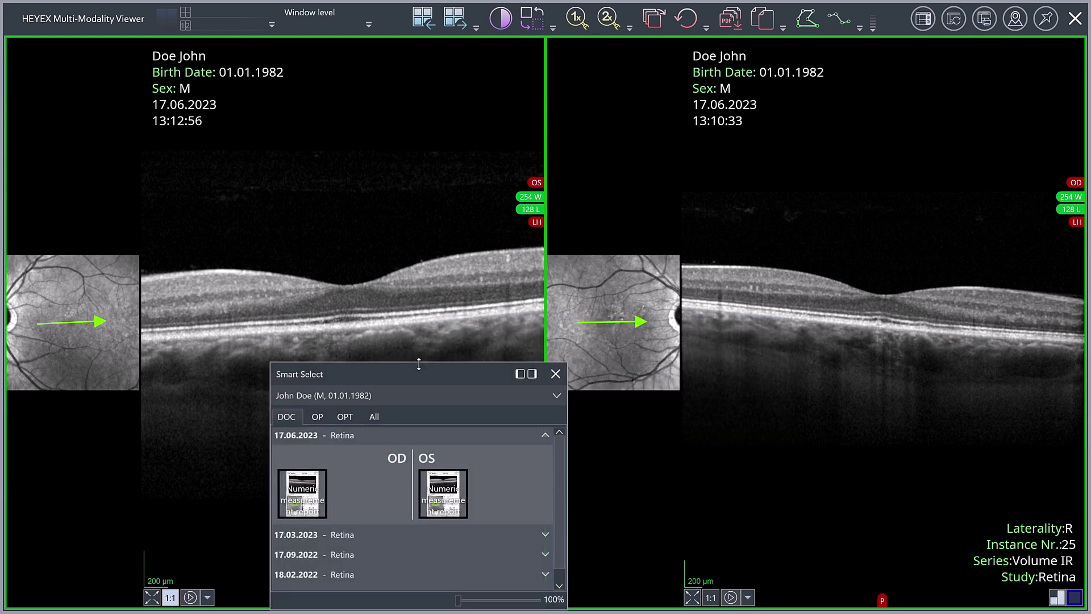
drag(418, 373, 442, 305)
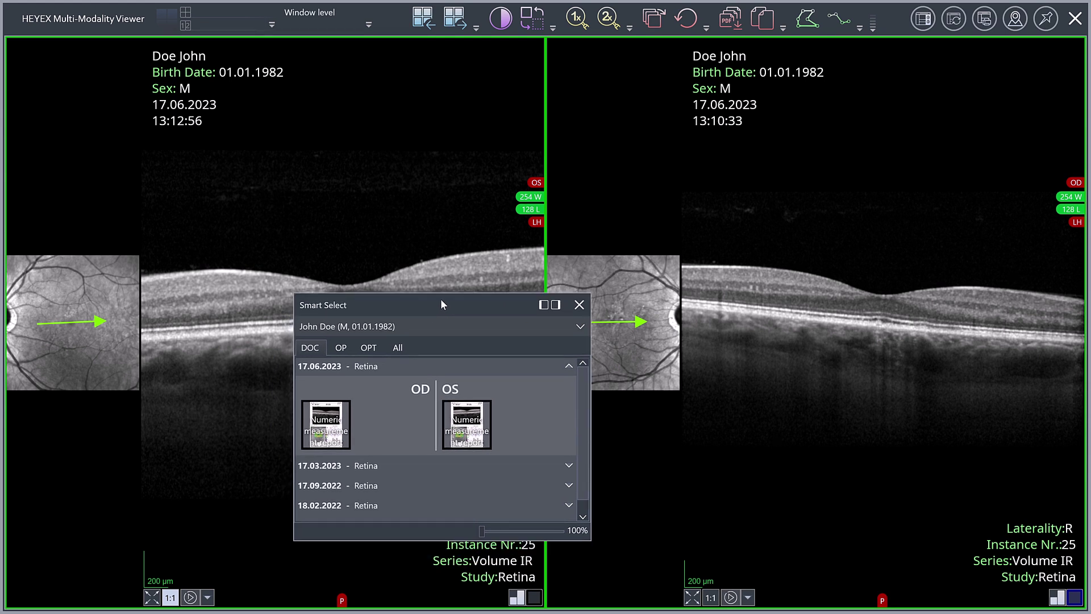
click(544, 305)
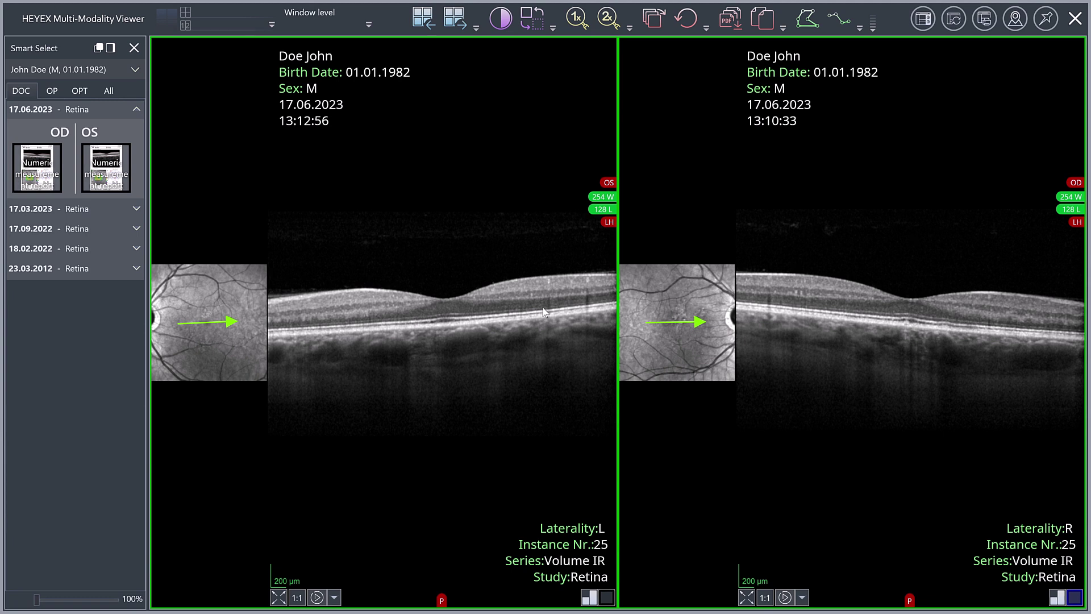
Step: Change the viewer to the 2×3 grid layout preset with the OCT scans in the top row
click(954, 19)
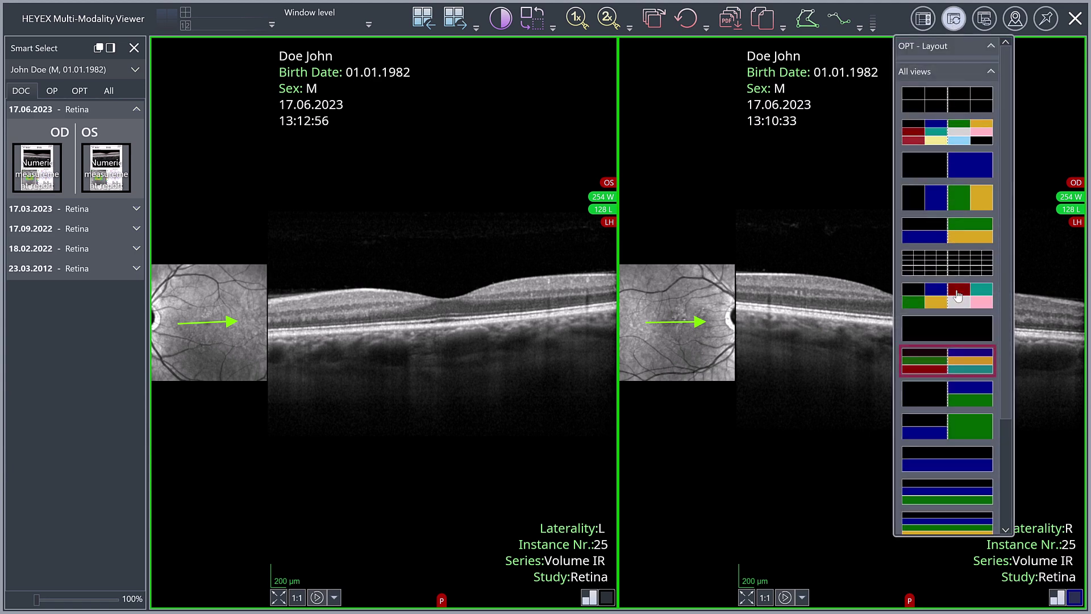
click(966, 366)
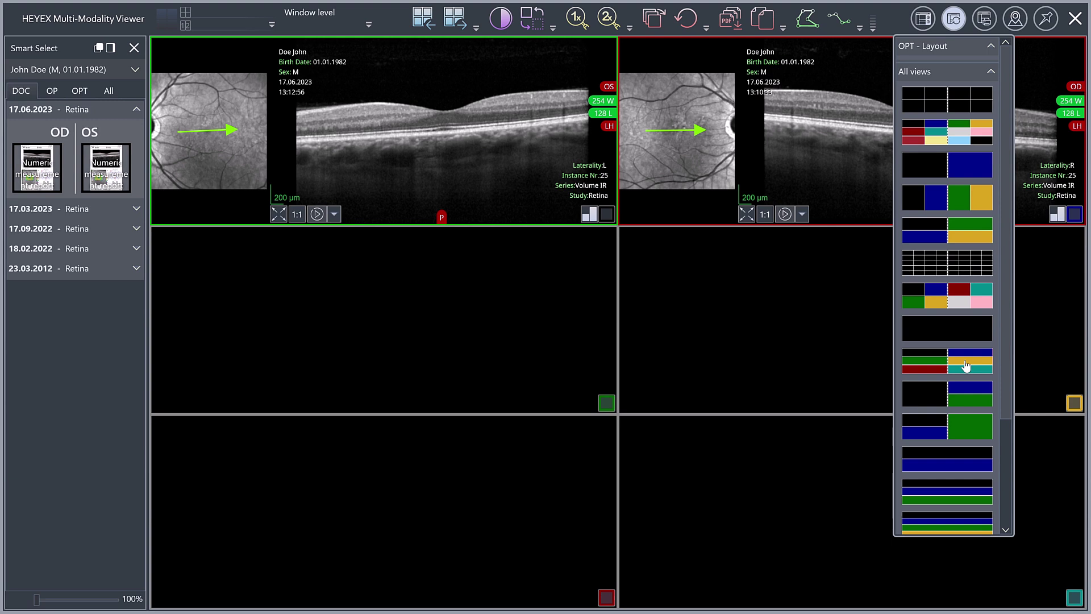
click(27, 92)
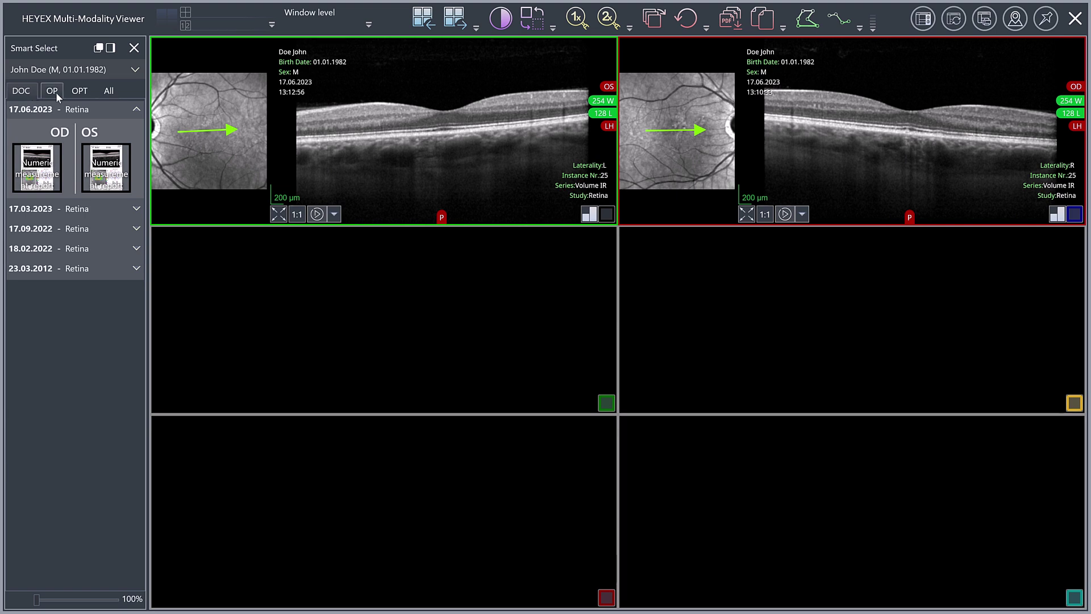
Step: From Smart Select's OP images, place OD/OS Single BAF 55° ART and Single 55° ART images in the four empty cells
click(55, 93)
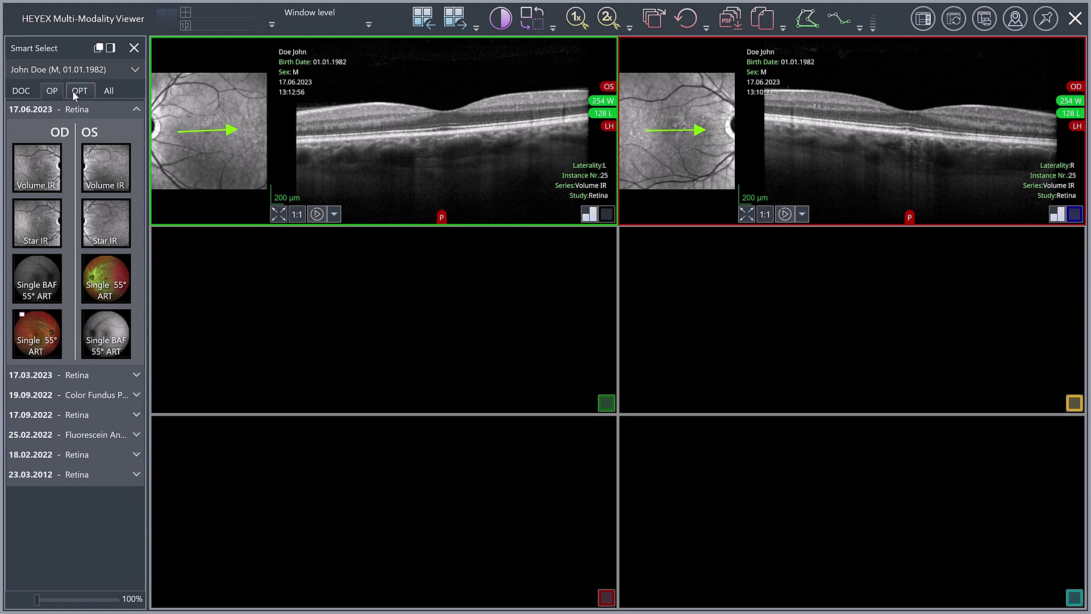
click(76, 91)
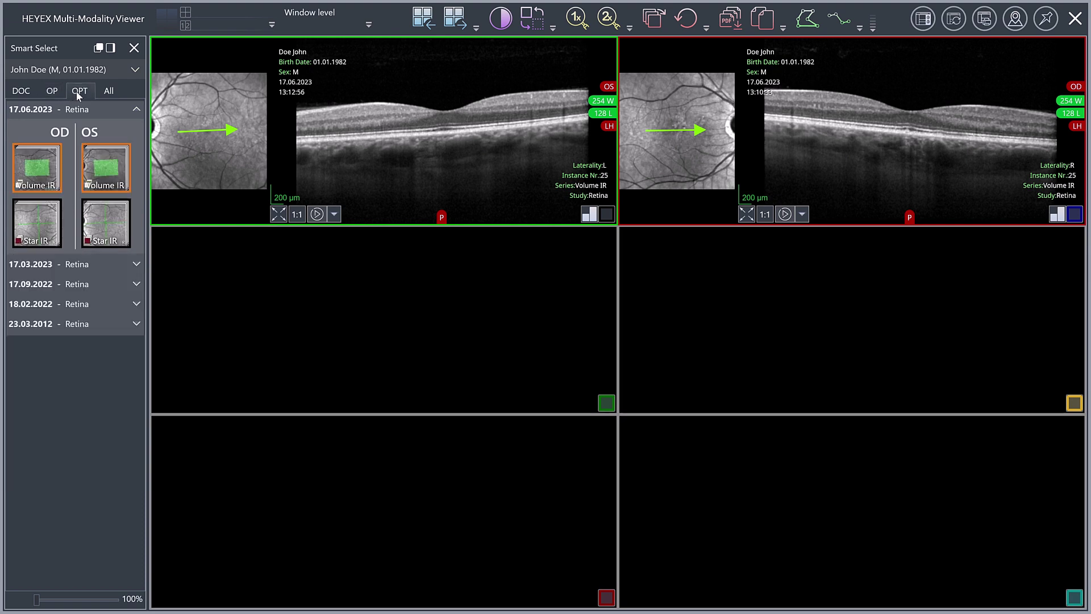
click(53, 91)
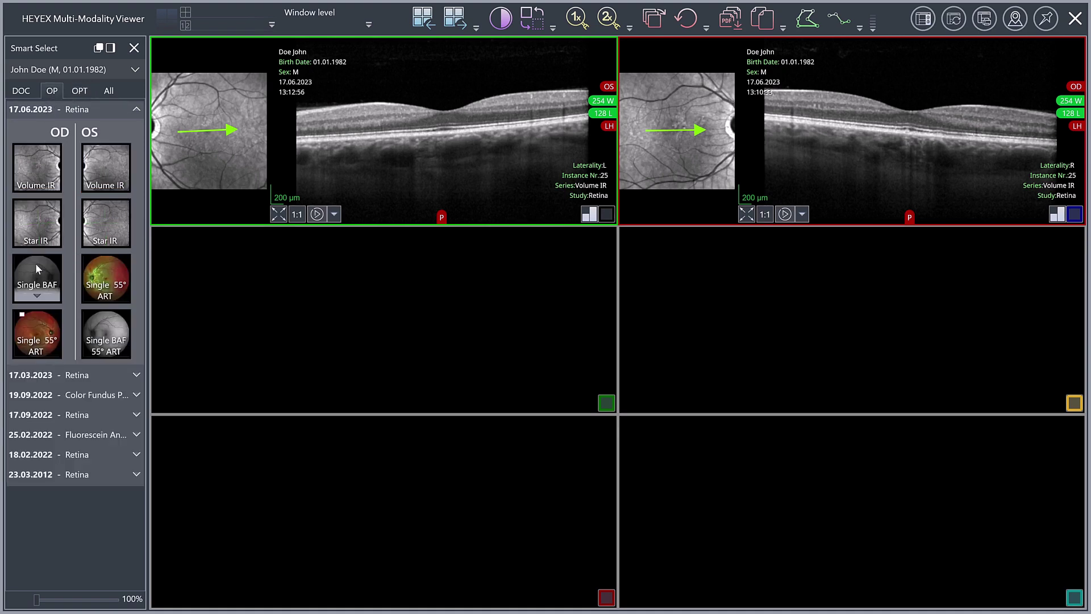
drag(37, 279, 203, 294)
drag(380, 308, 379, 308)
drag(82, 322, 802, 356)
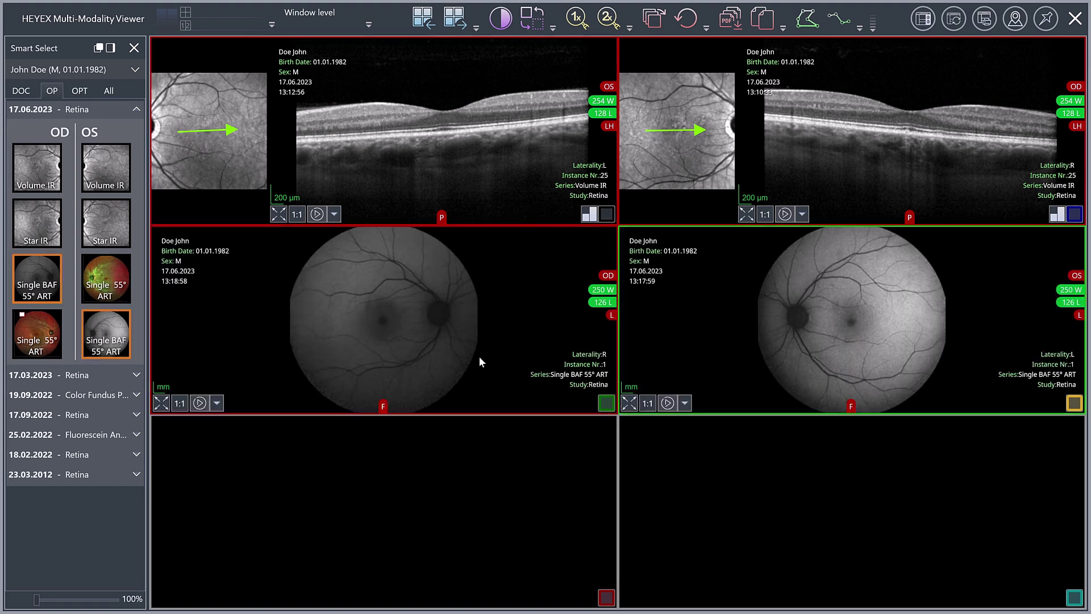
drag(37, 336, 308, 497)
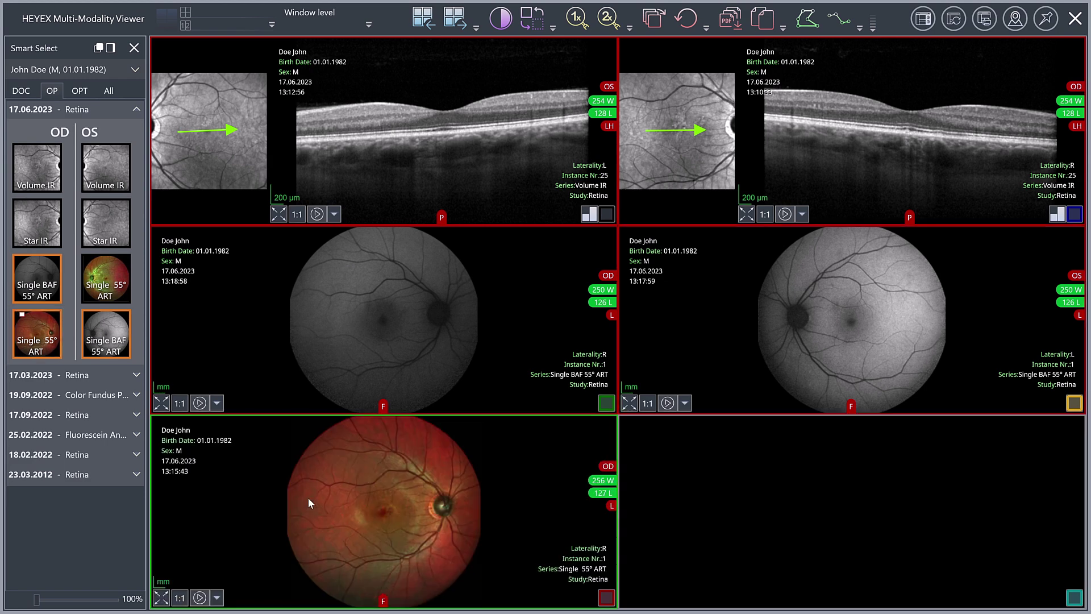
drag(135, 280, 856, 512)
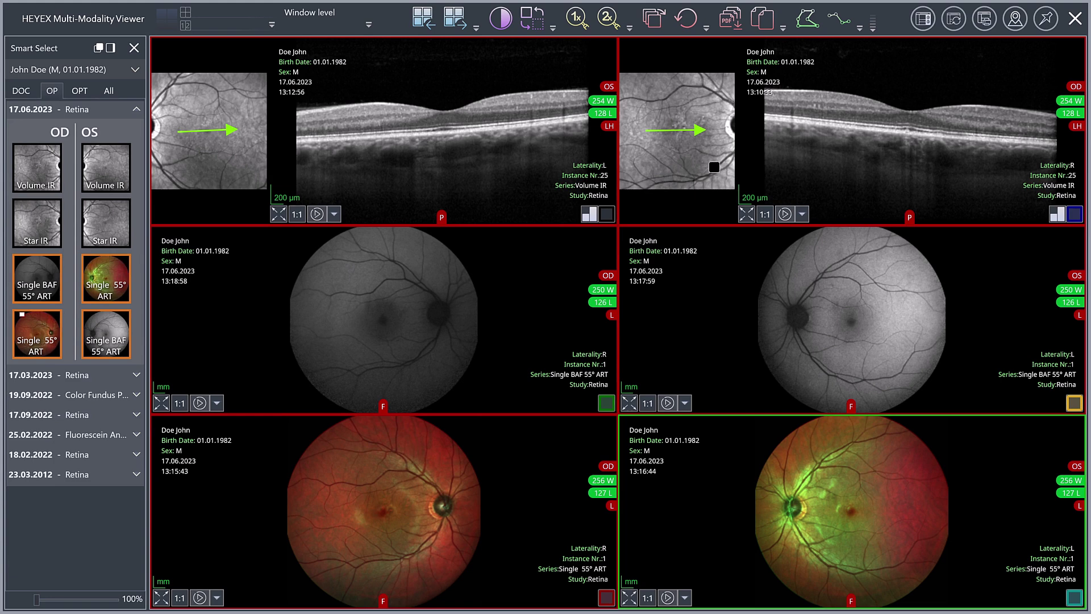
Step: Swap the top OCT panels so OD is left, then view the OS colour fundus full screen and back
click(788, 144)
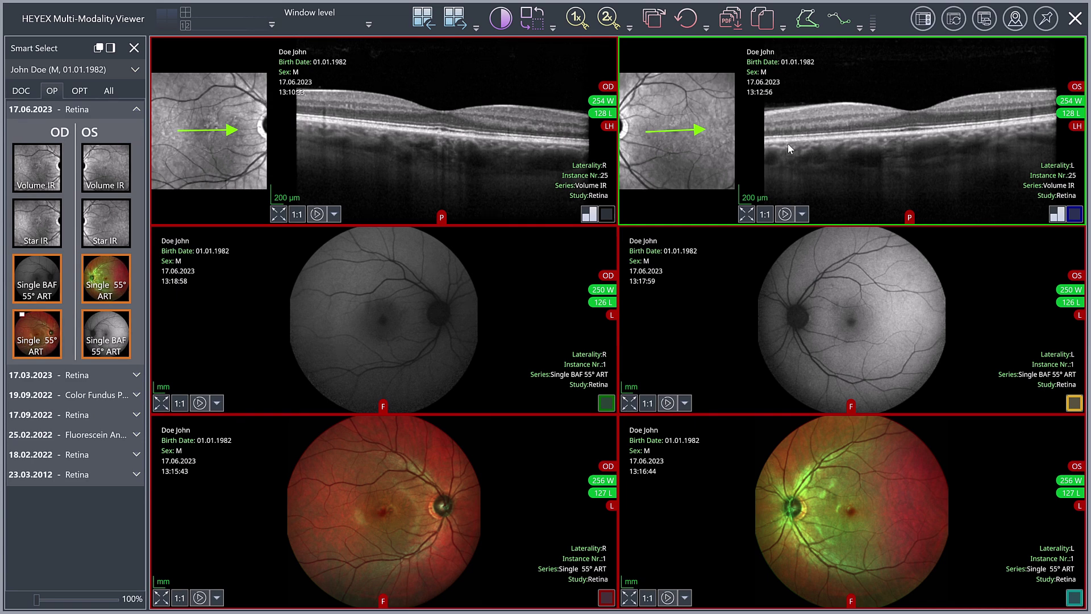
double_click(843, 525)
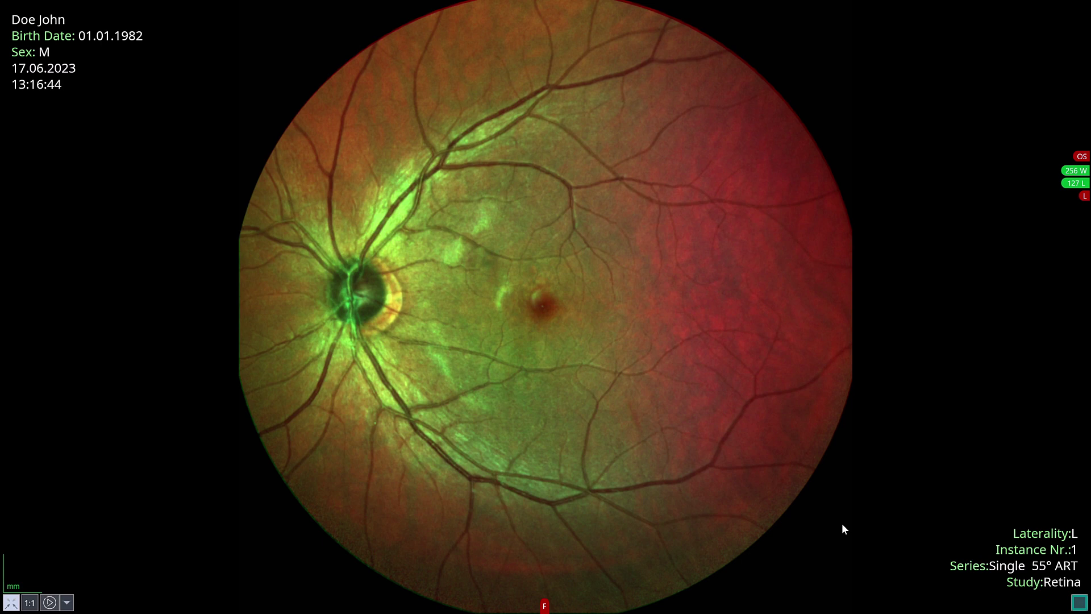
double_click(843, 528)
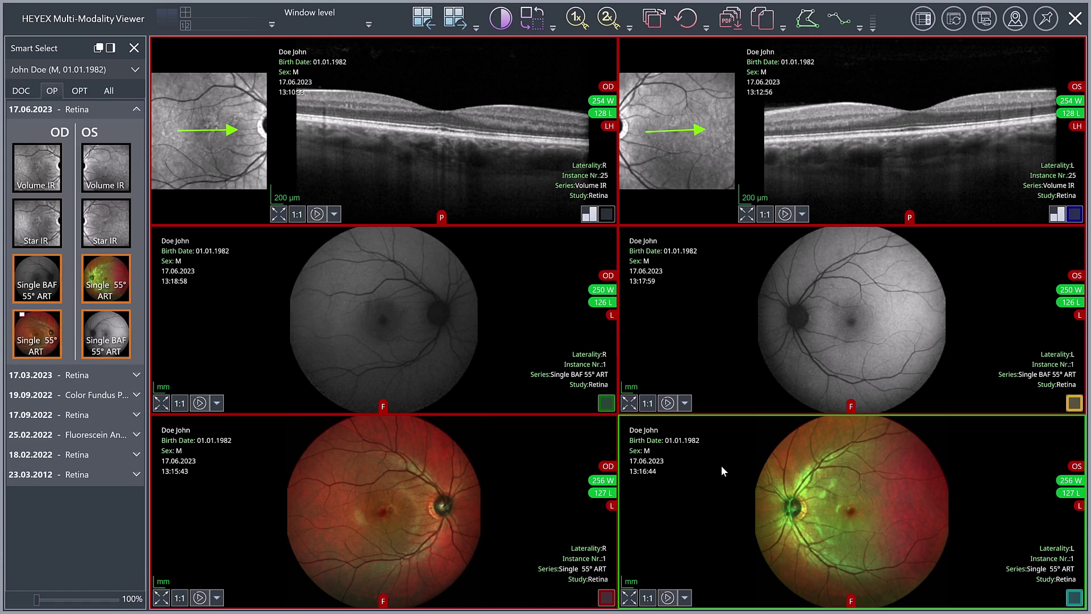
Step: Load the 17.09.2022 OD/OS and 18.02.2022 OD/OS Volume IR scans into the middle and bottom cells
click(79, 92)
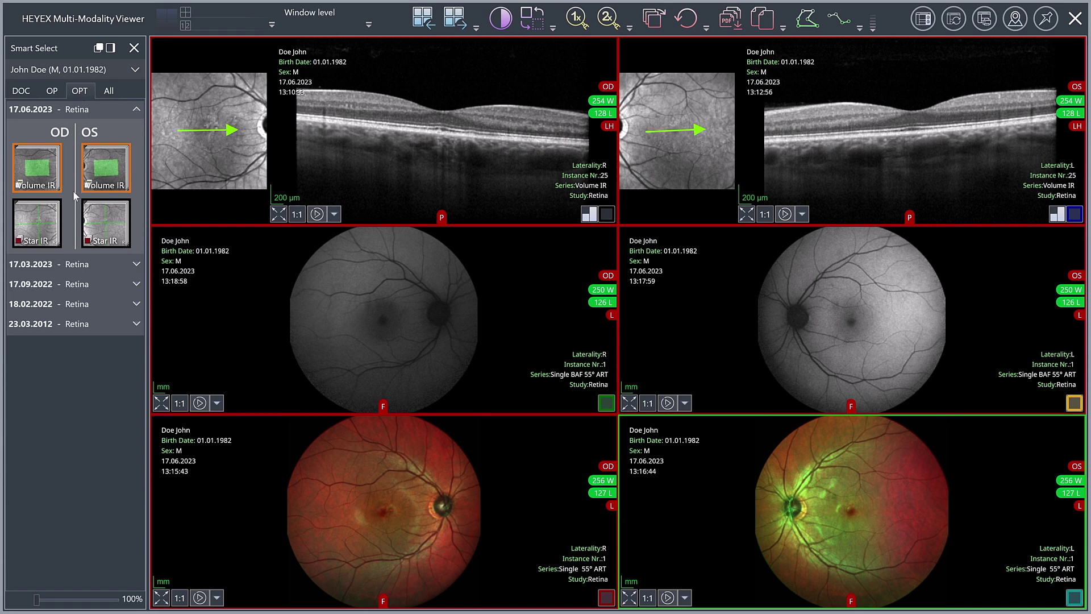
click(92, 287)
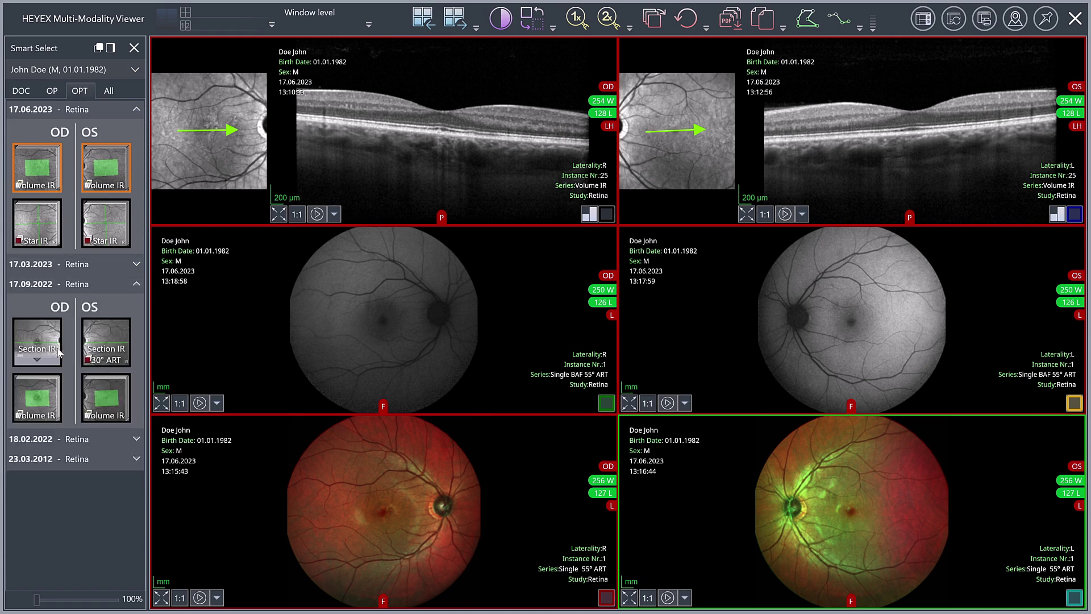
click(402, 336)
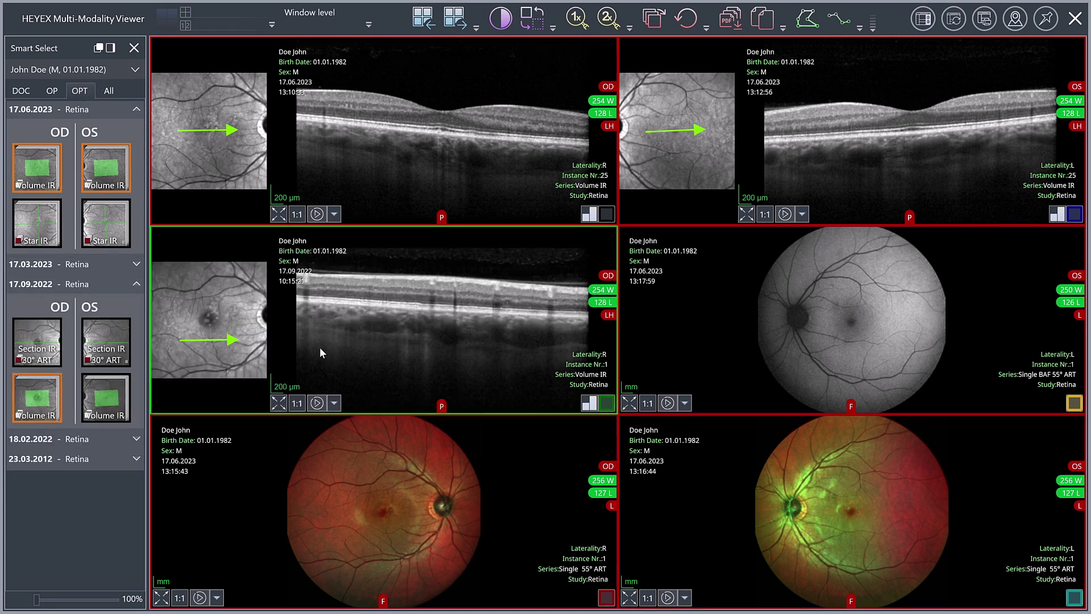
click(824, 311)
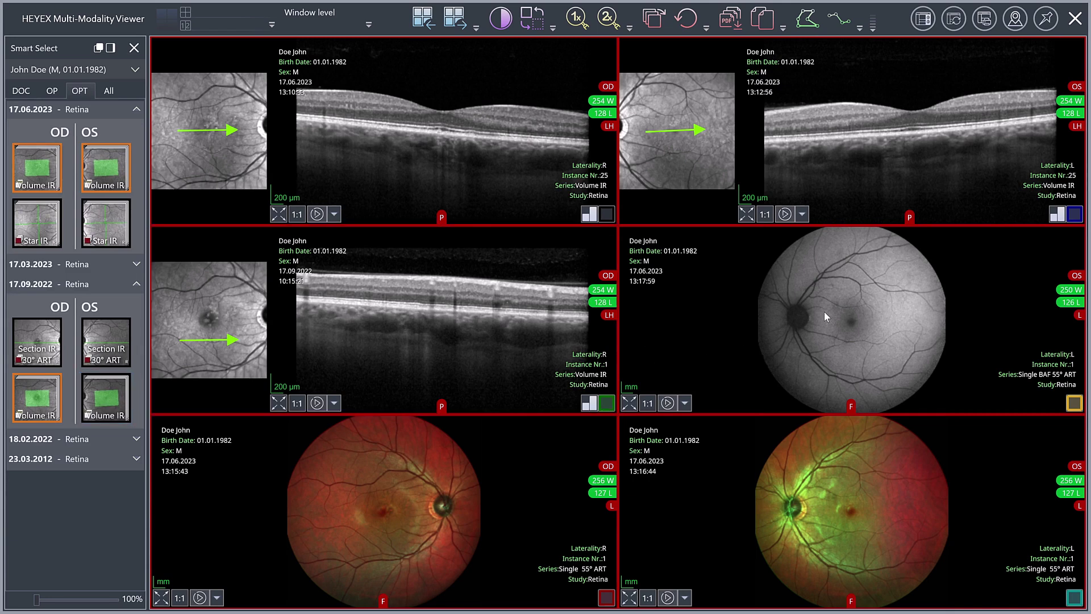
click(136, 438)
drag(37, 498, 381, 493)
drag(106, 497, 206, 506)
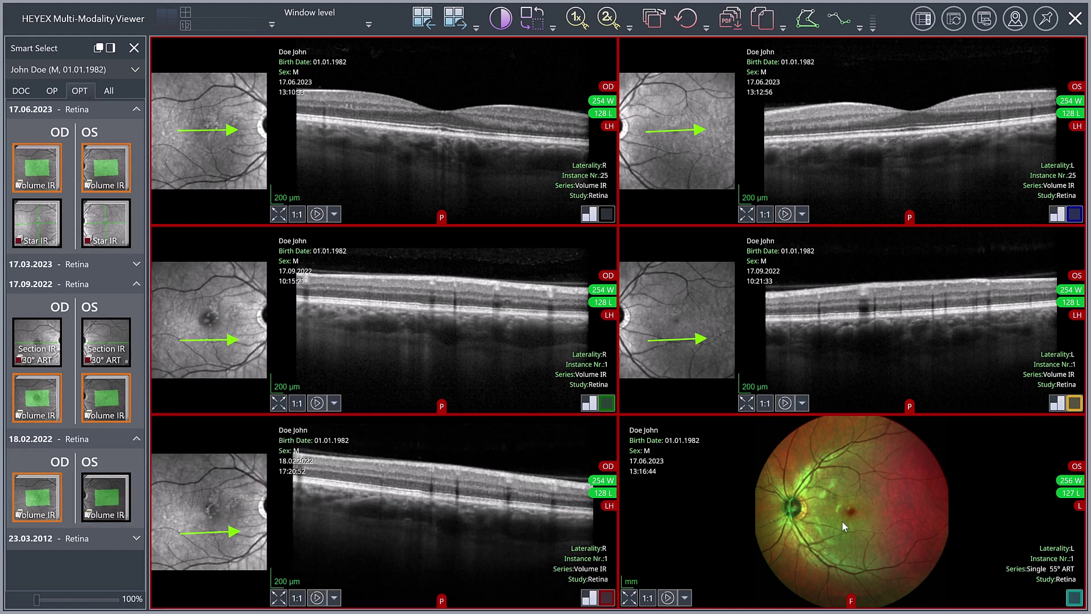
drag(841, 520, 841, 521)
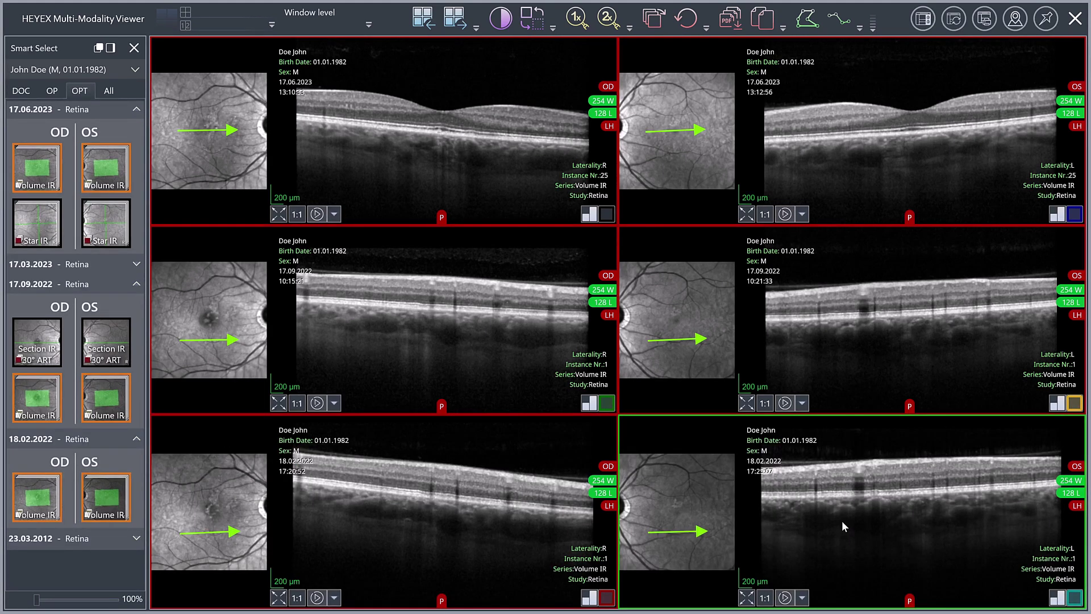
Step: Ctrl-select all six viewports so they are active and linked together
click(492, 472)
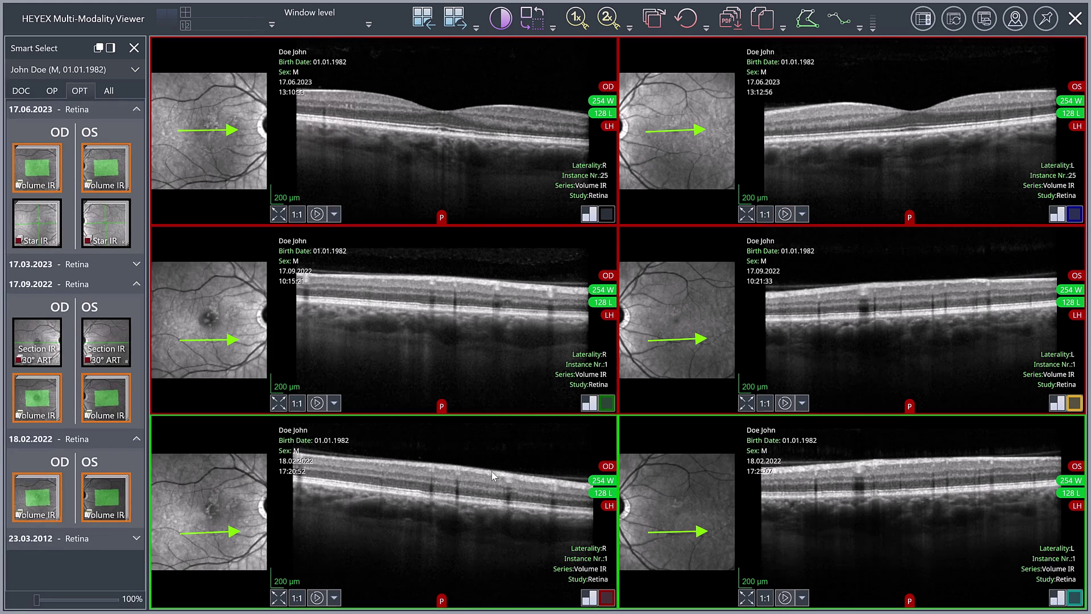
click(485, 308)
click(859, 309)
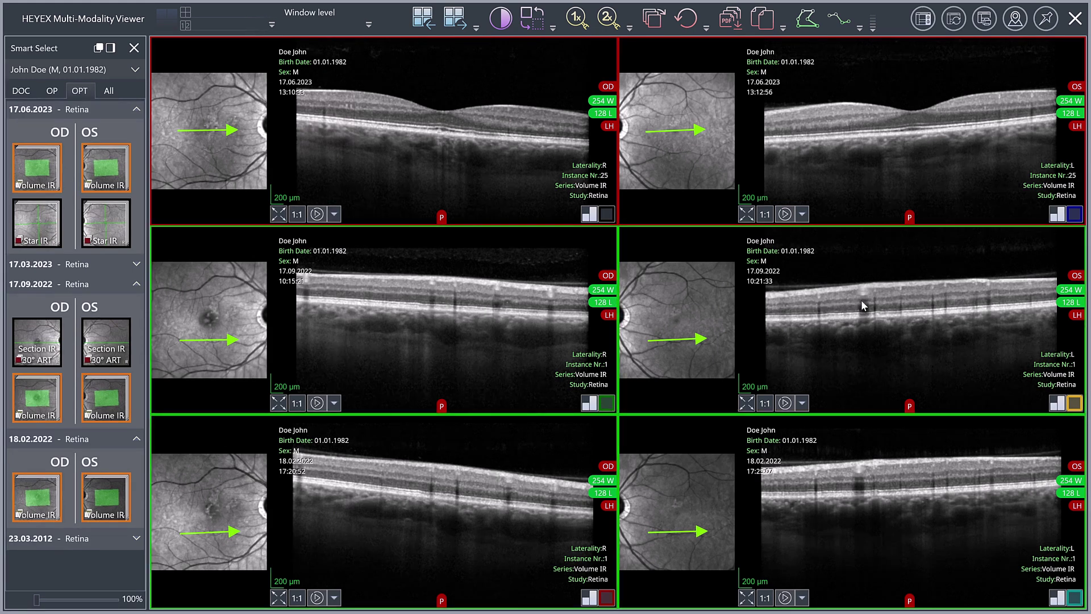
click(878, 159)
click(567, 157)
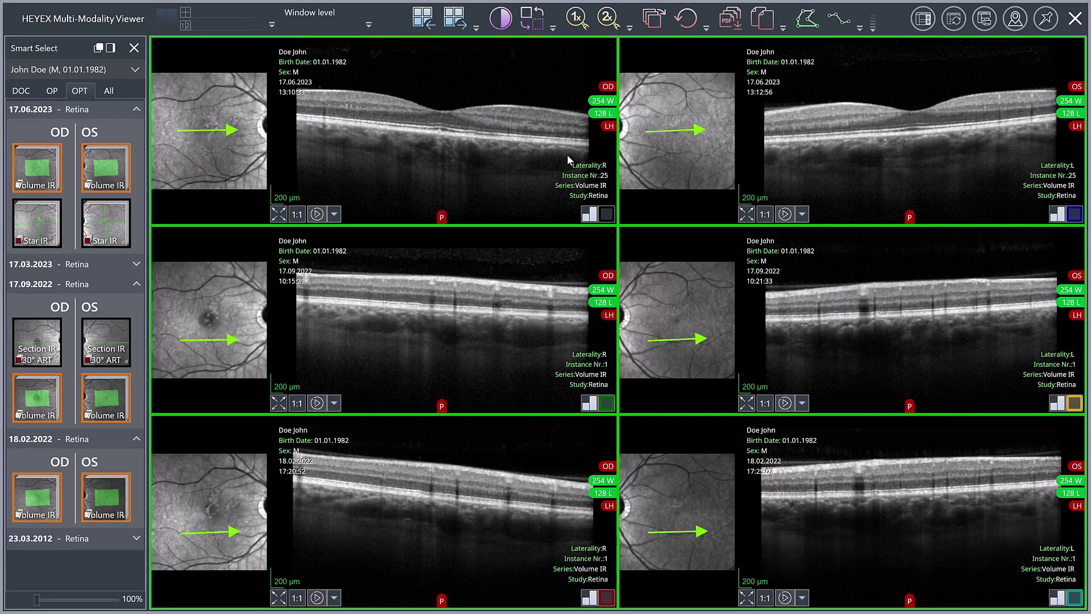
Step: Scroll all six linked volumes through their B-scans back to slice 26, then show the extra viewport tools dropdown
scroll(567, 156, down, 1)
scroll(566, 154, down, 8)
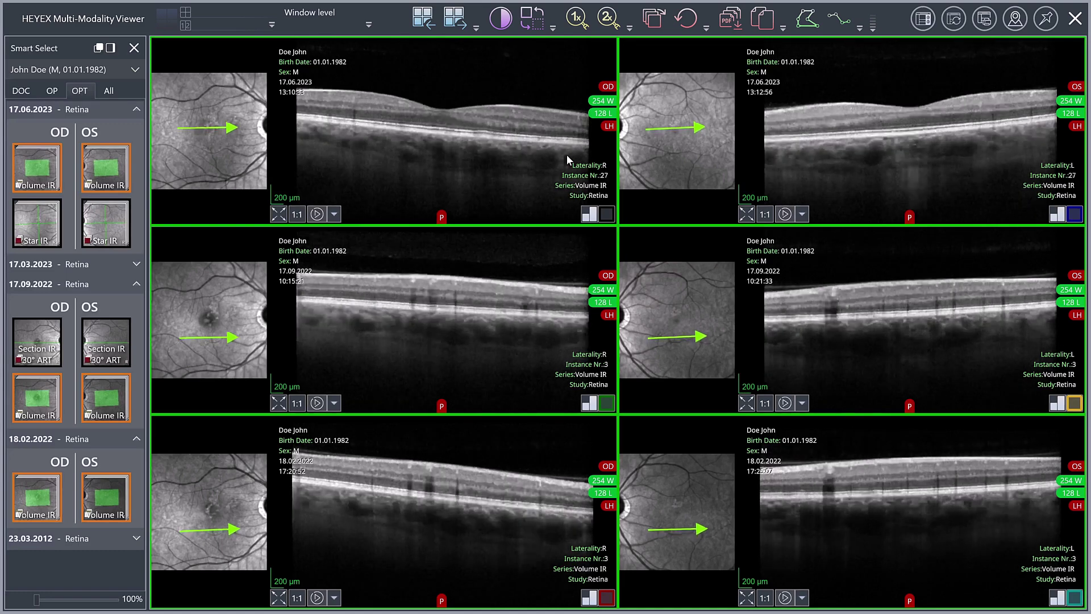
scroll(566, 155, down, 9)
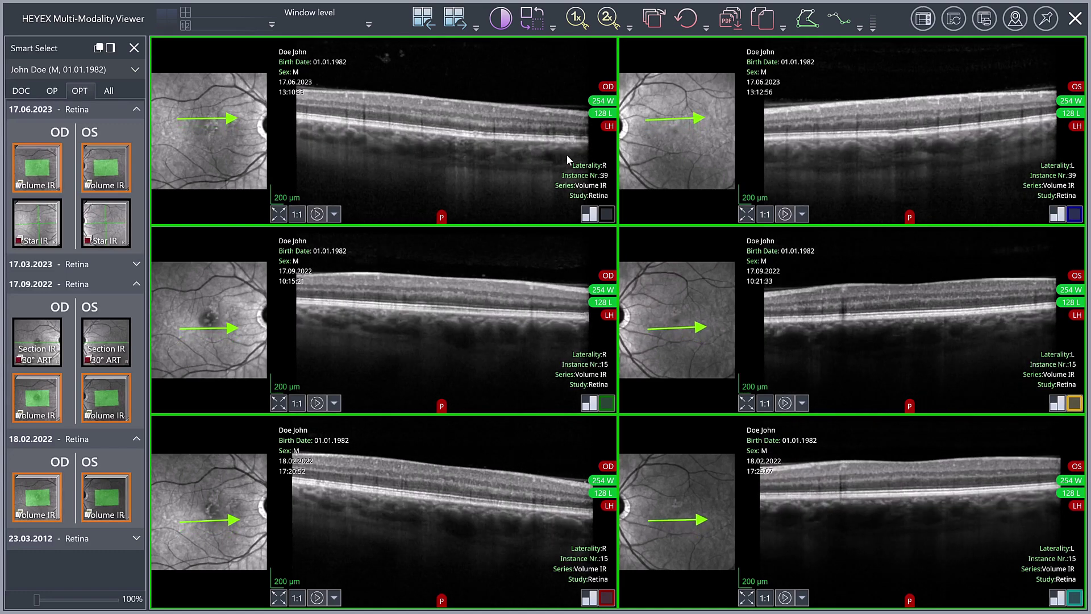
scroll(566, 154, down, 13)
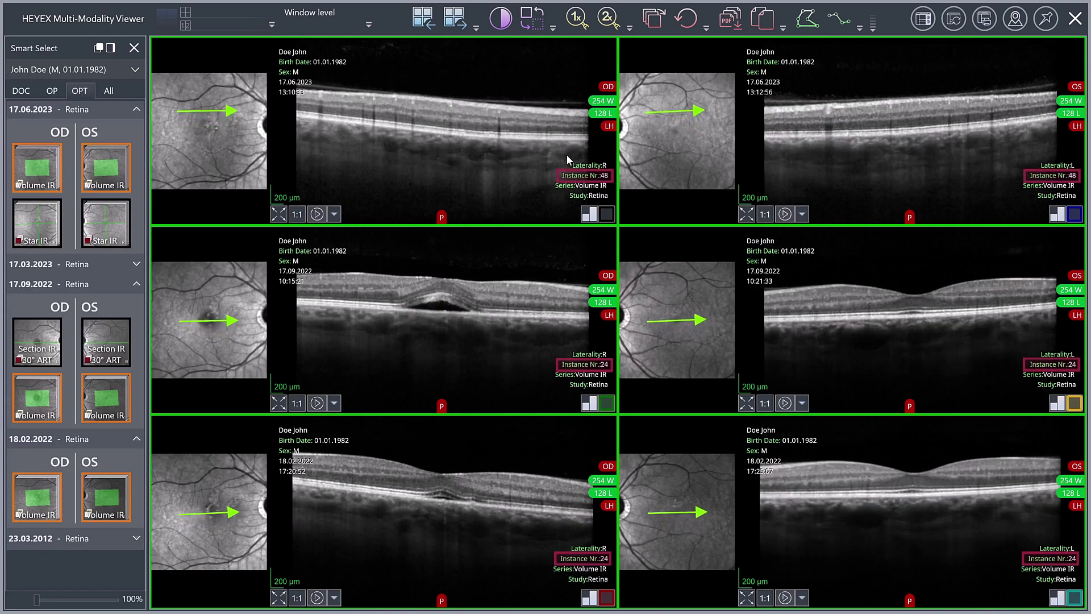
scroll(566, 154, down, 13)
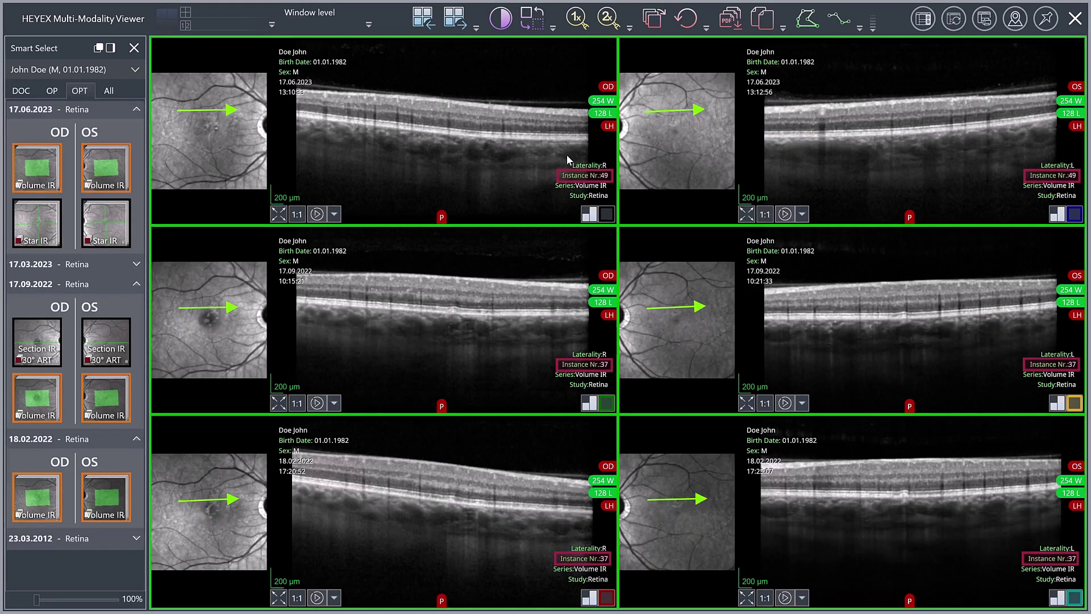
scroll(566, 155, down, 4)
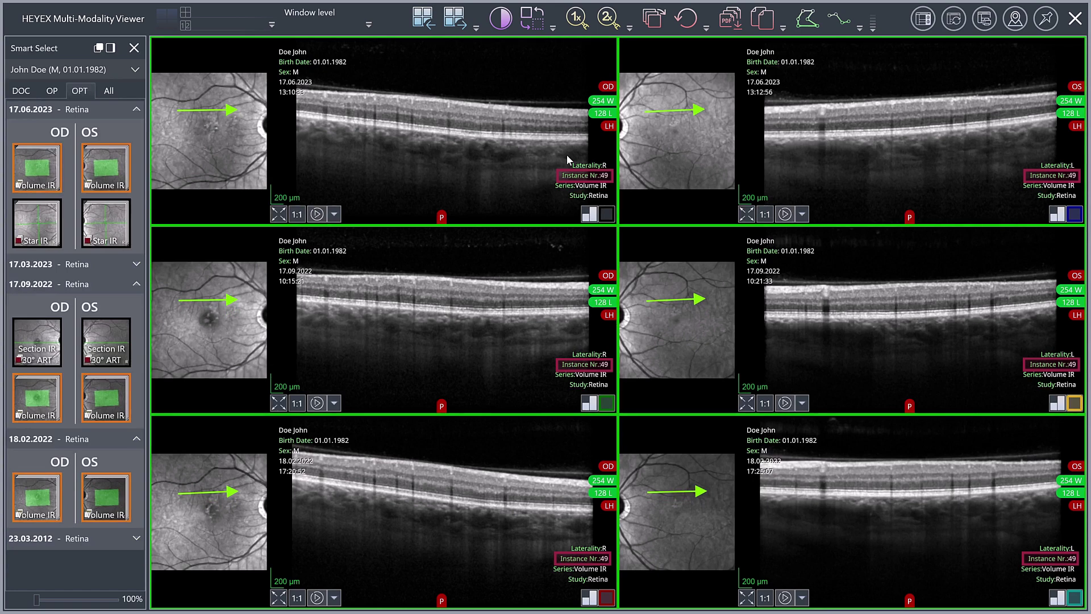
scroll(566, 155, up, 10)
scroll(566, 155, up, 12)
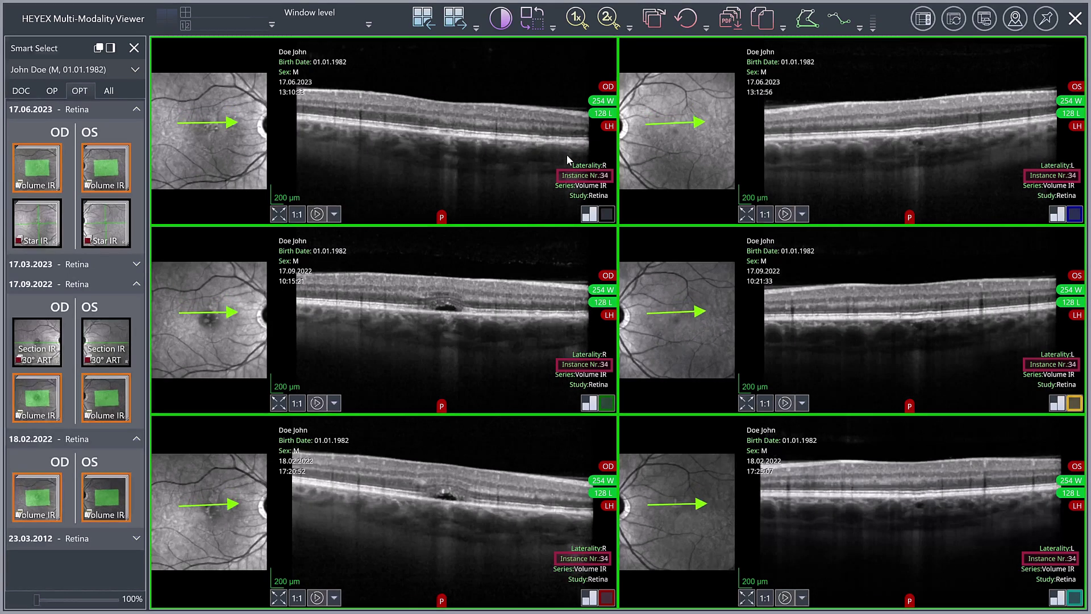
scroll(566, 154, up, 1)
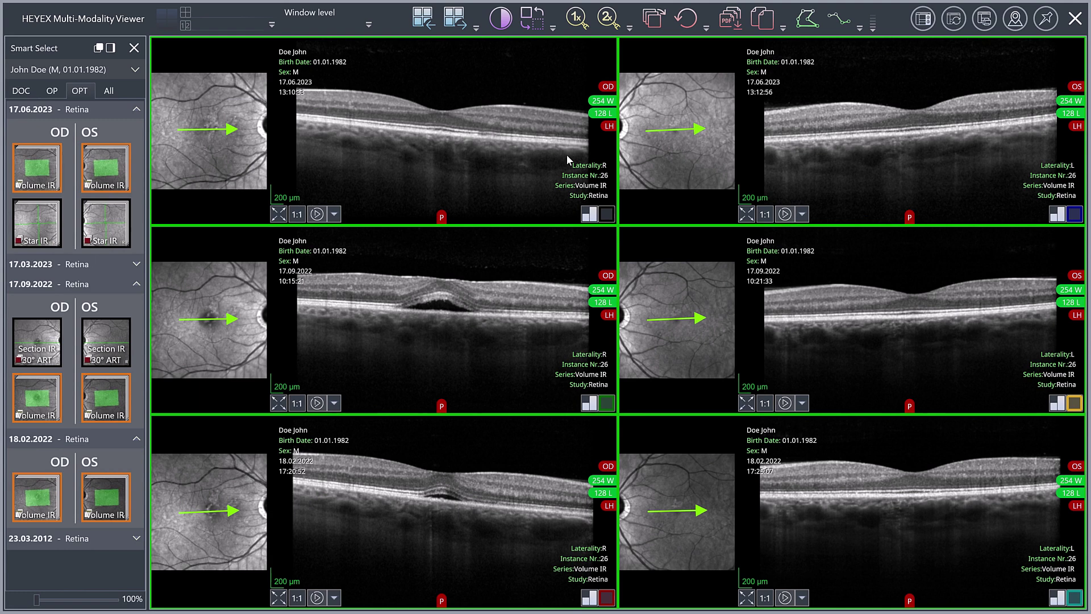
click(567, 157)
click(334, 214)
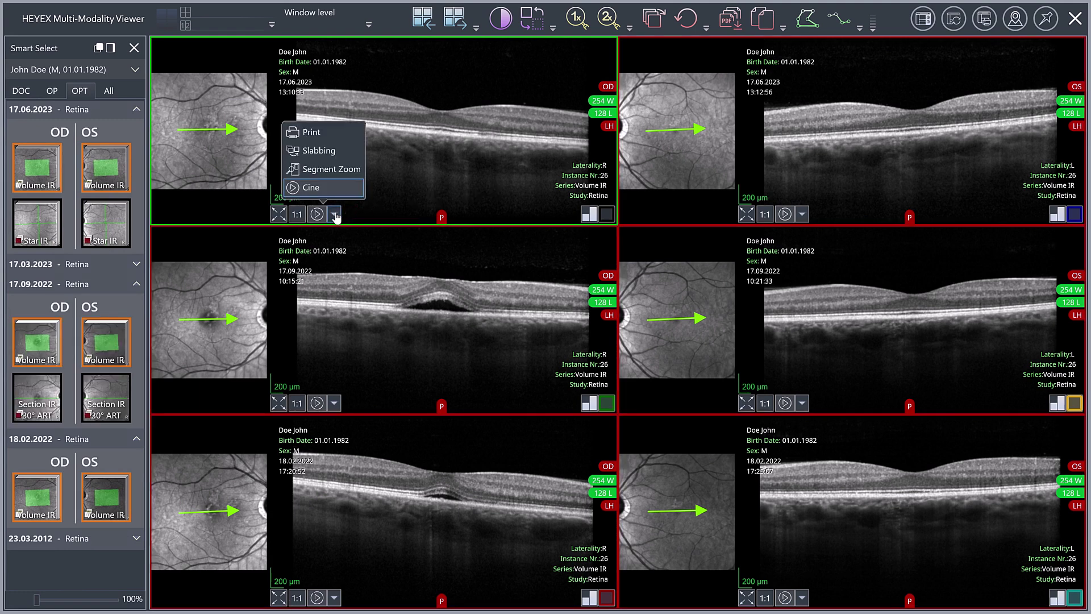
Step: Switch to print mode and show print options for the middle, bottom and top-right viewports
click(325, 133)
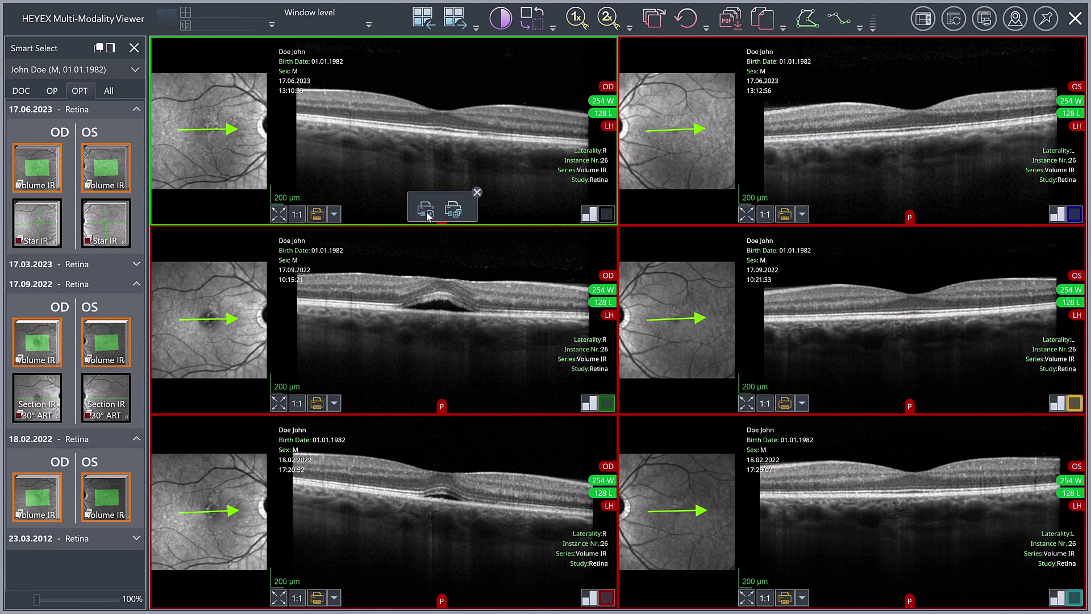
click(427, 402)
click(425, 594)
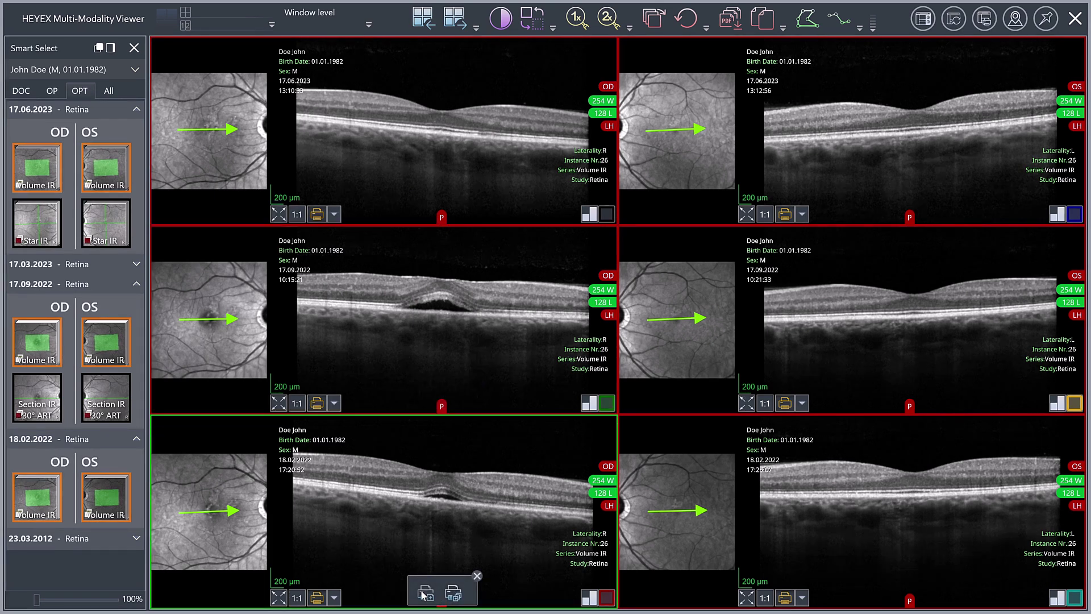
click(894, 594)
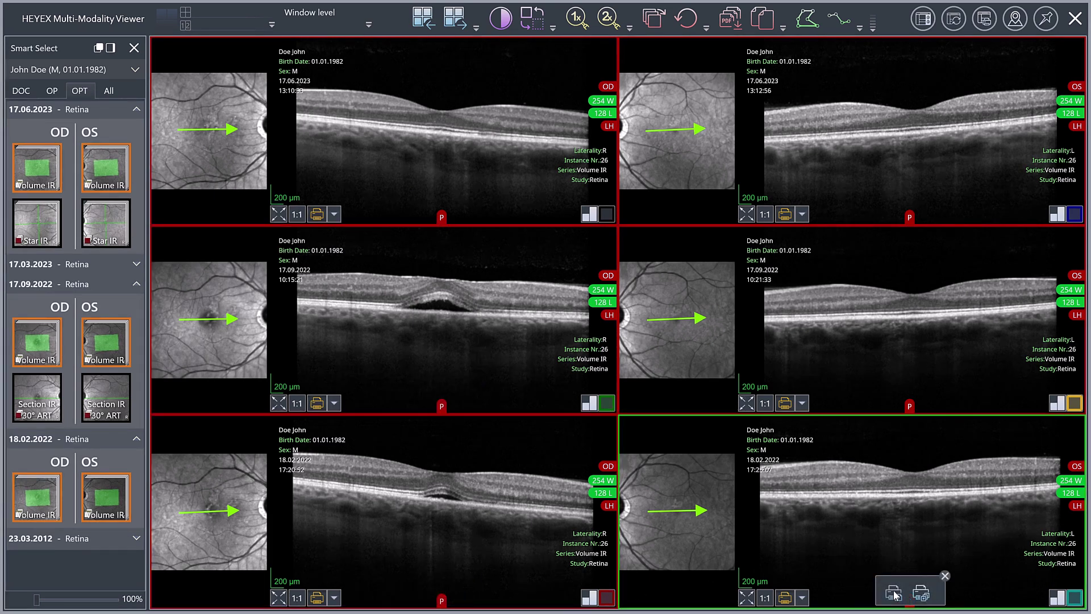
click(892, 403)
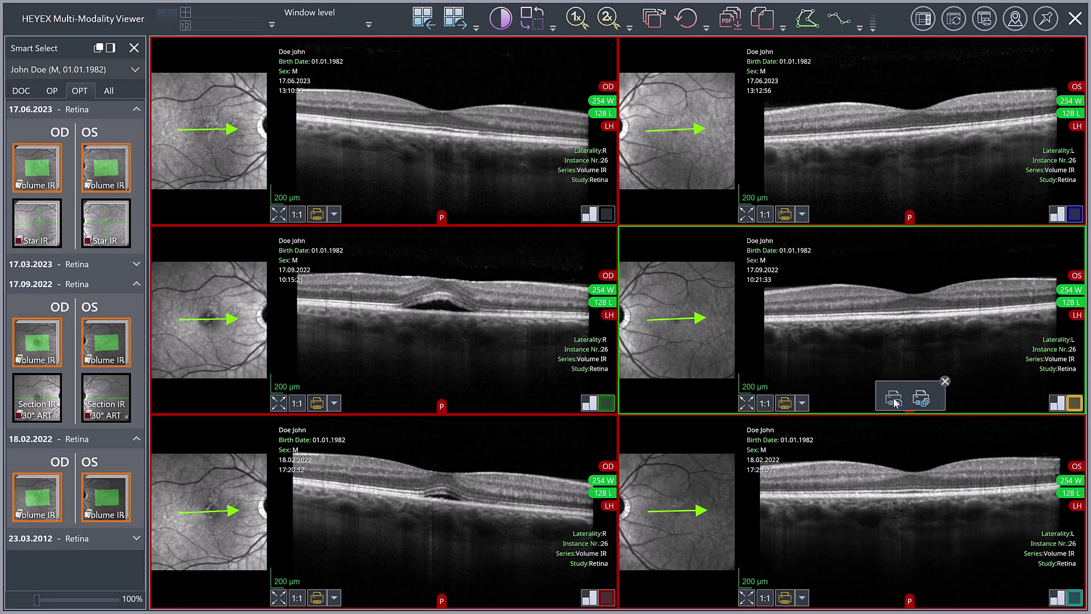
click(893, 212)
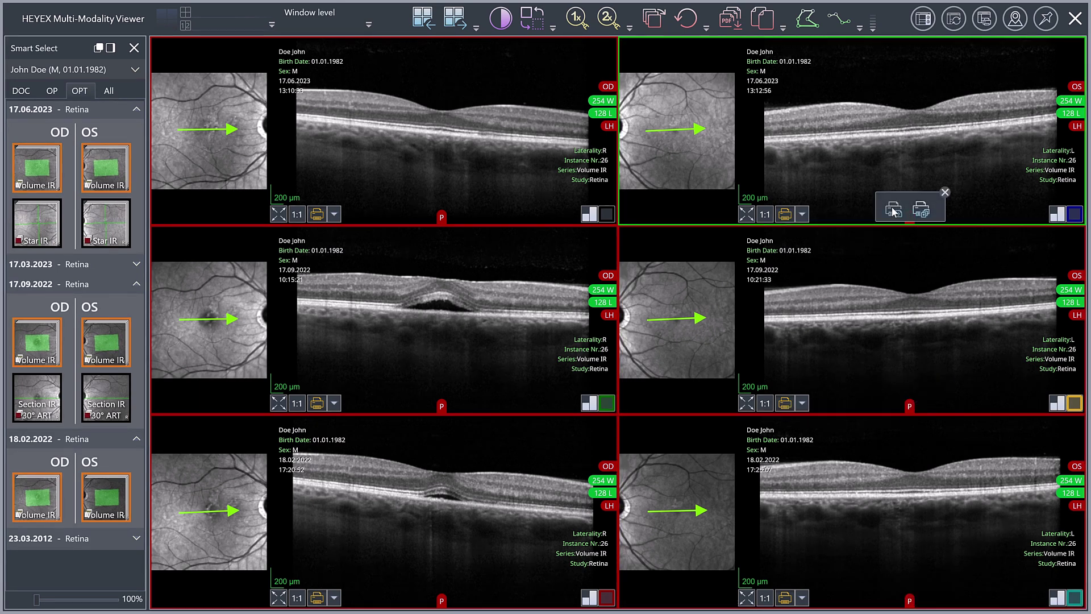
Step: Print the six OCT images on one A4 portrait page in a 2×3 layout, then close the viewer
click(985, 21)
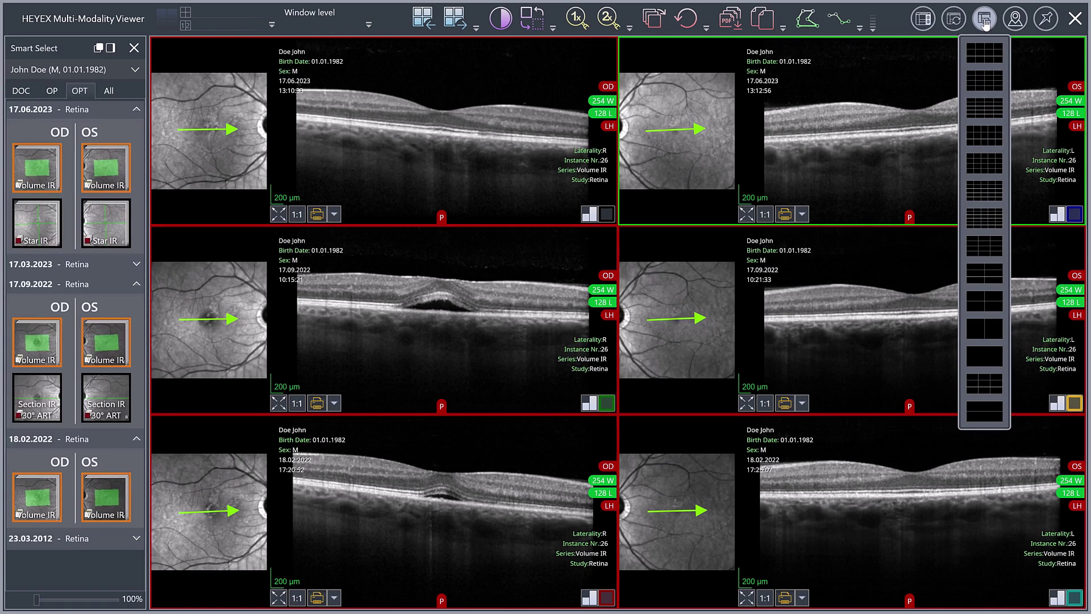
click(988, 275)
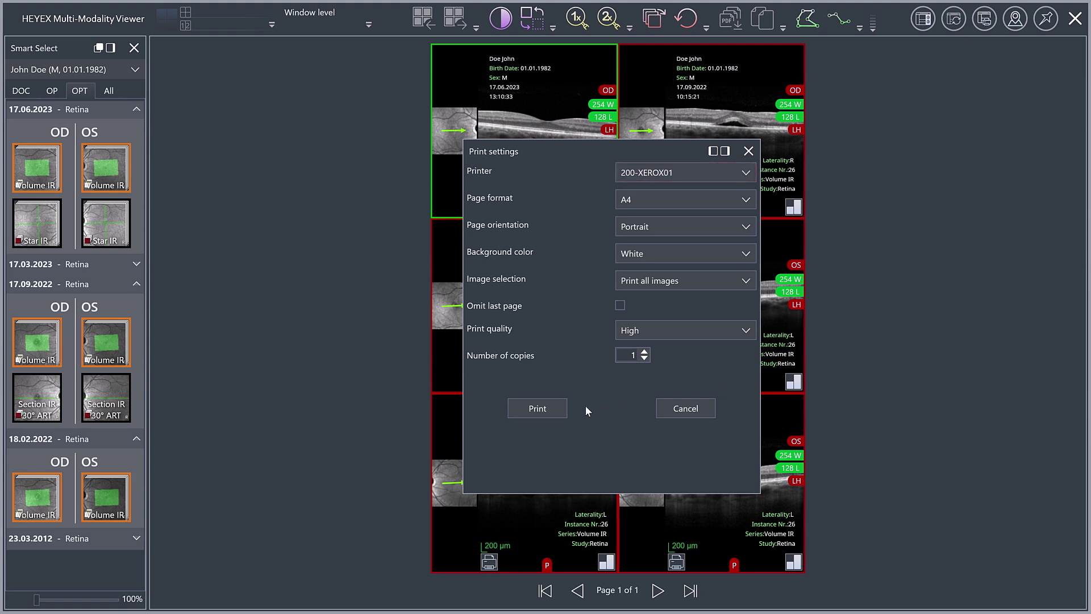
click(542, 413)
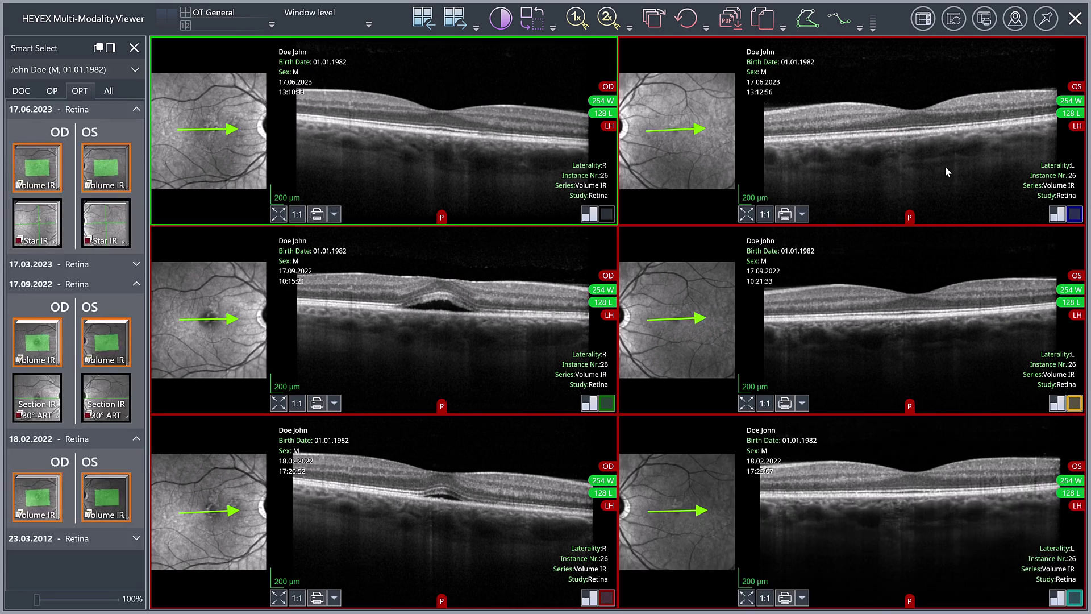
click(1075, 21)
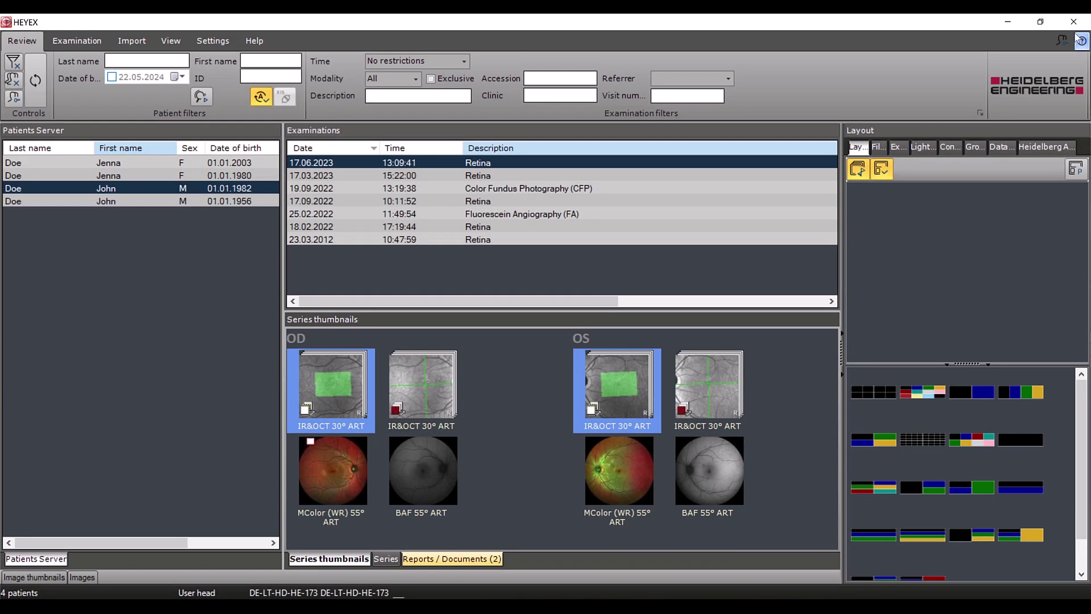
Step: Open the 25.02.2022 FA exam and select ICGA series 0:08.45, 0:32.60, 0:40.16 and 0:49.60
click(584, 216)
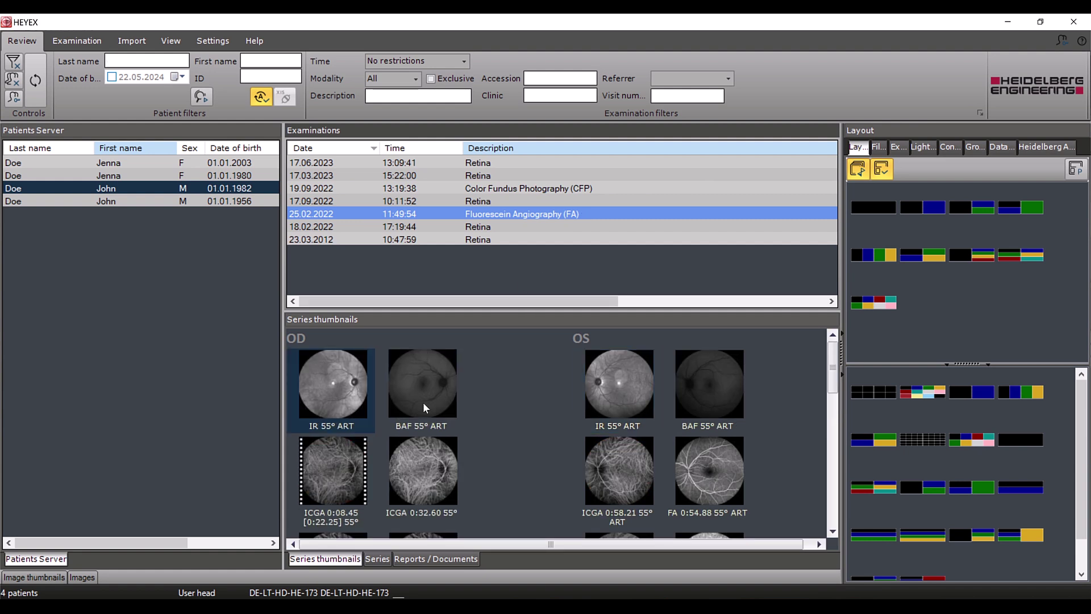
click(343, 470)
ctrl+click(418, 472)
scroll(418, 472, down, 3)
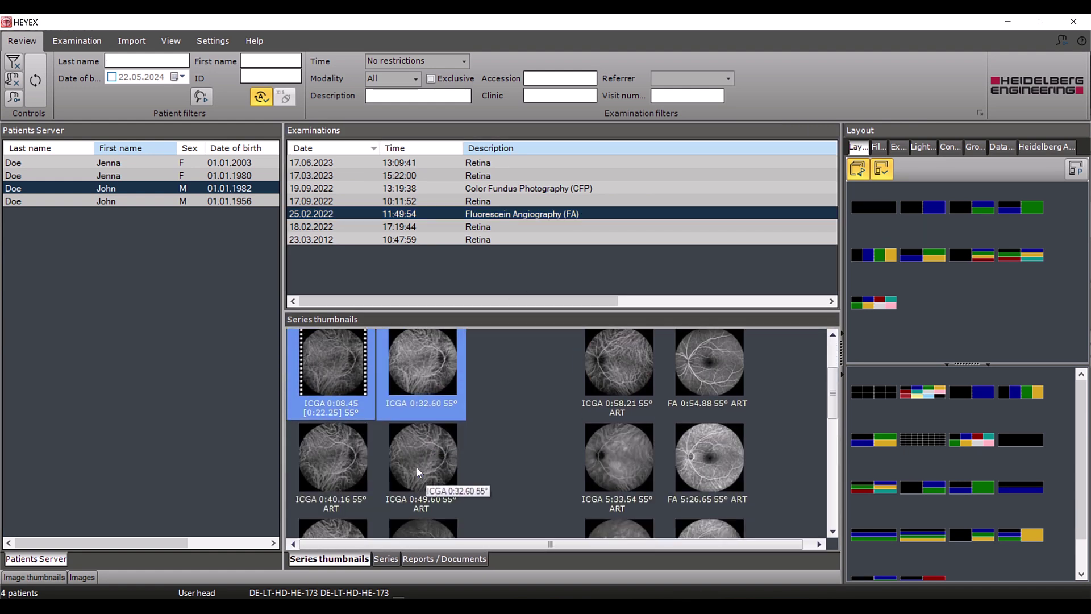
ctrl+click(336, 457)
ctrl+click(421, 455)
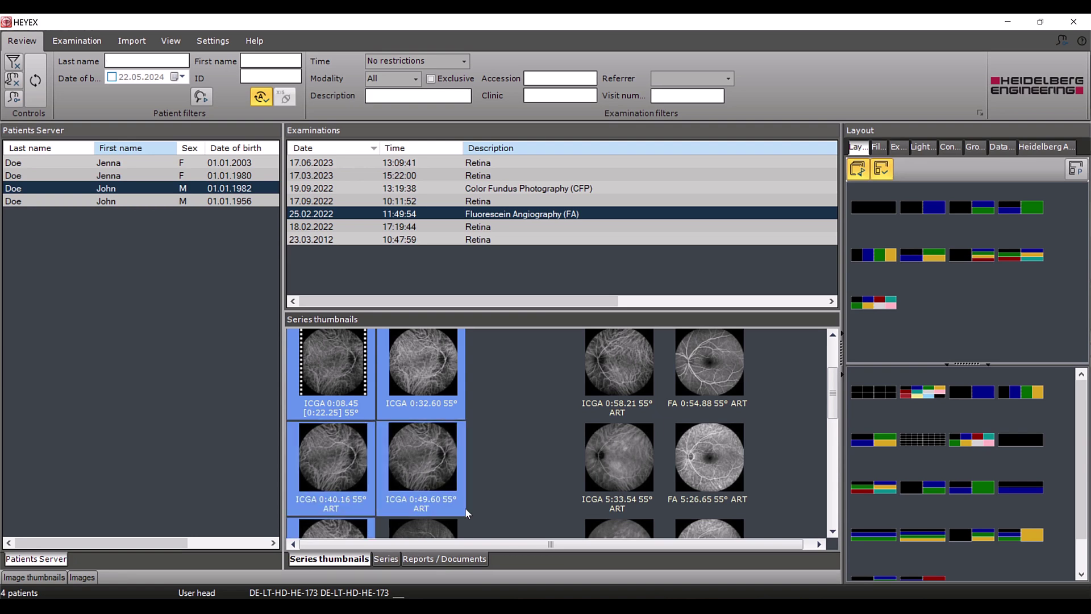
Step: Add ICGA 9:58.81 and 5:26.61, then drop the selected series onto a multi-tile layout
scroll(462, 511, down, 5)
ctrl+click(438, 438)
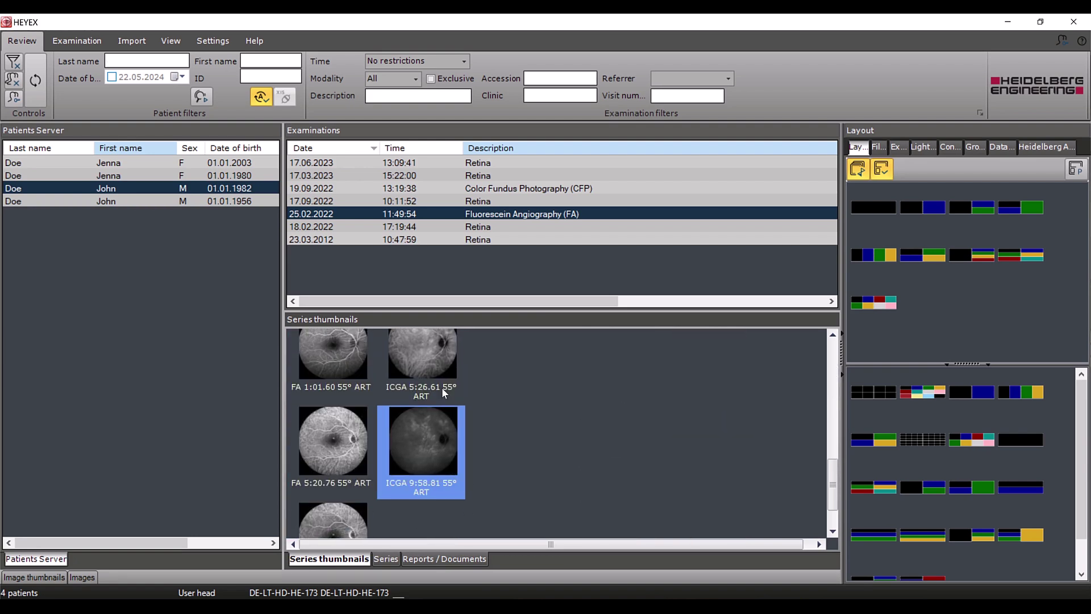
ctrl+click(424, 352)
drag(424, 353, 969, 441)
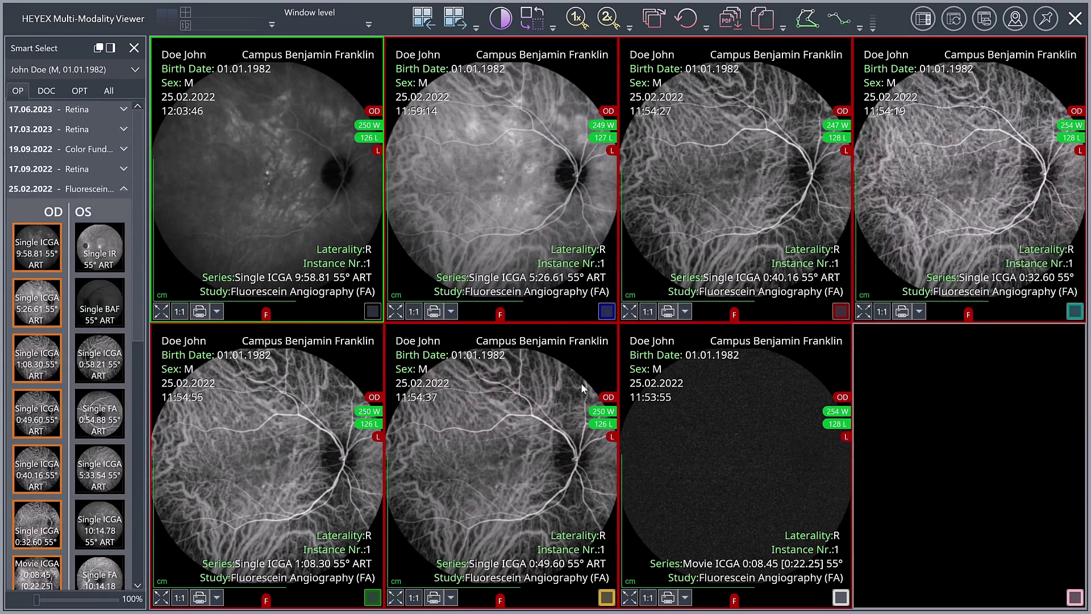
Step: Load the 18.02.2022 right-eye OCT Volume IR scan into the empty panel and scroll its B-scans
click(79, 90)
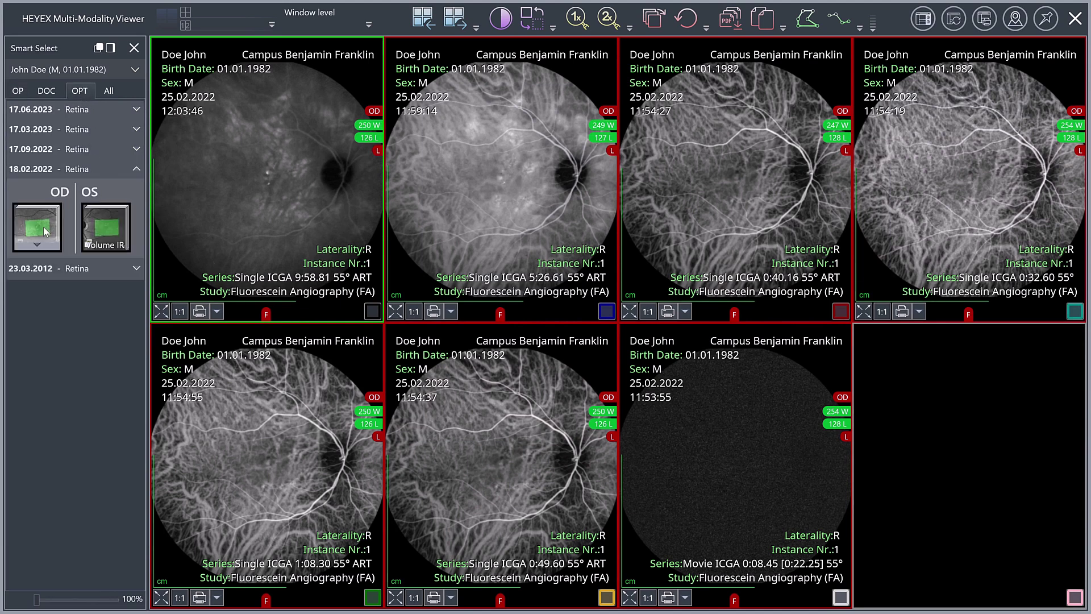
click(1005, 452)
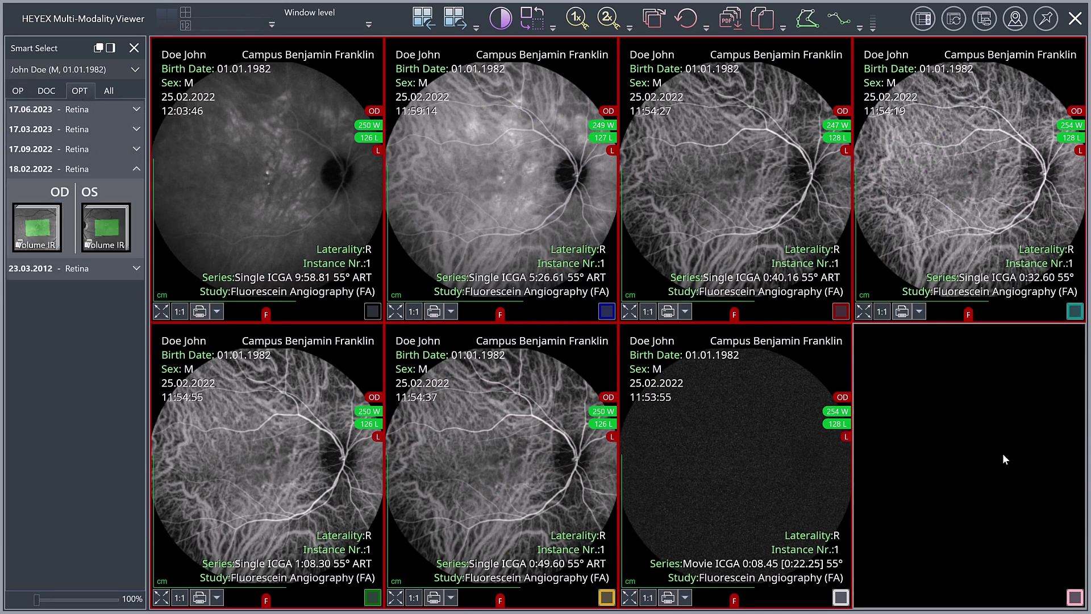
scroll(1004, 457, down, 16)
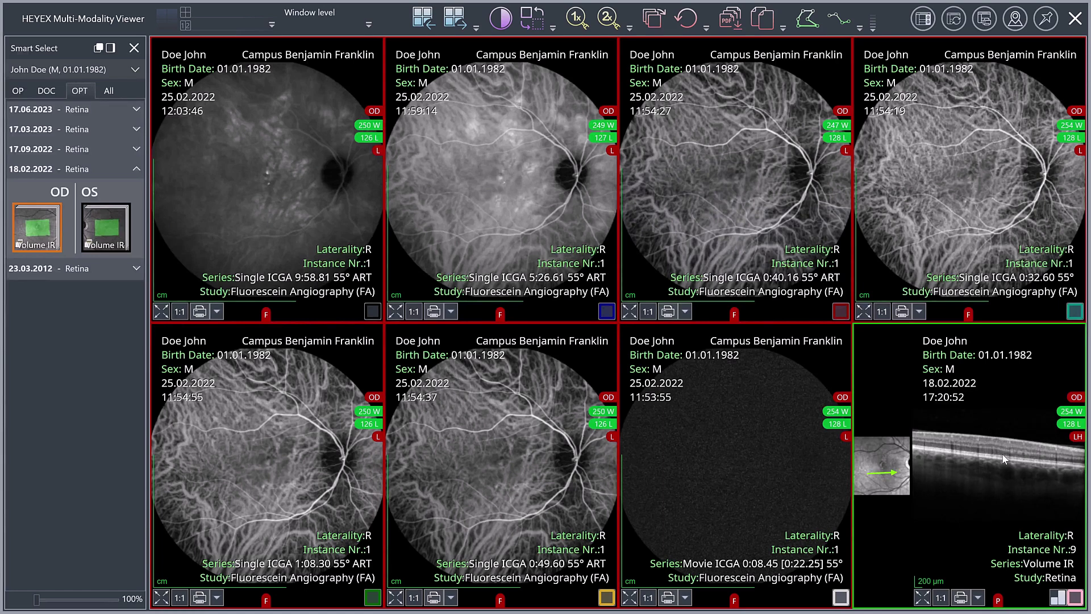
scroll(1004, 459, down, 8)
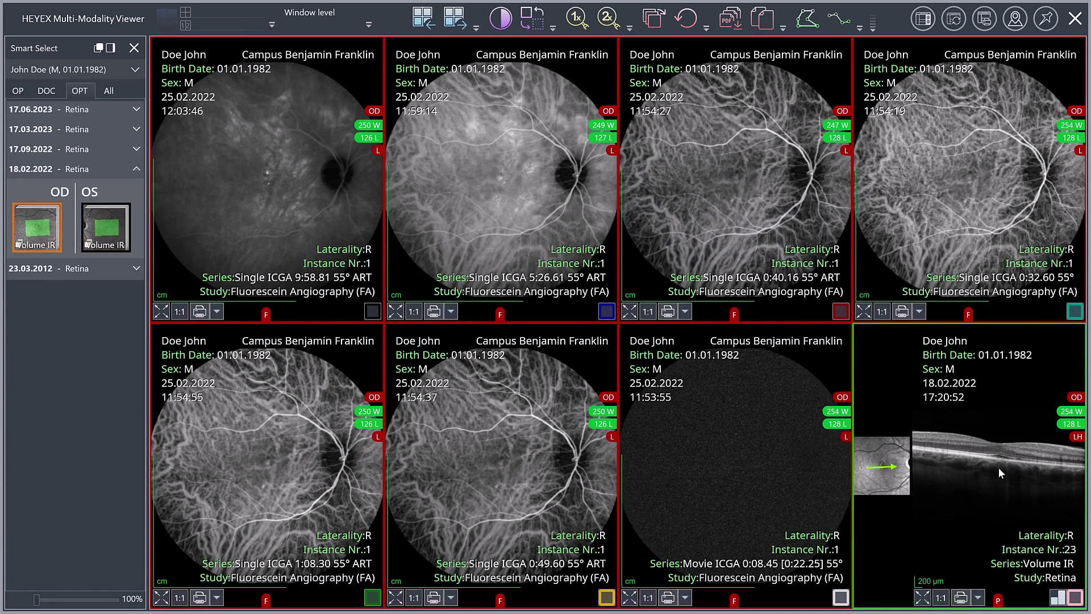
scroll(998, 467, down, 3)
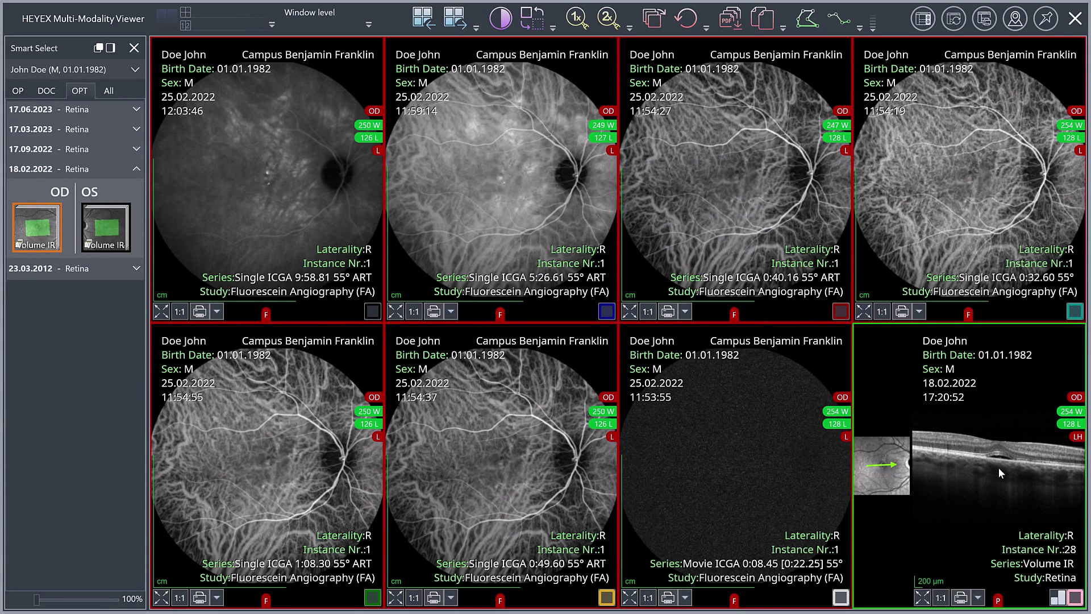
Step: Swap Movie ICGA into the first panel and swap the 11:54:37 and 11:59:14 images
drag(807, 575, 261, 203)
click(261, 206)
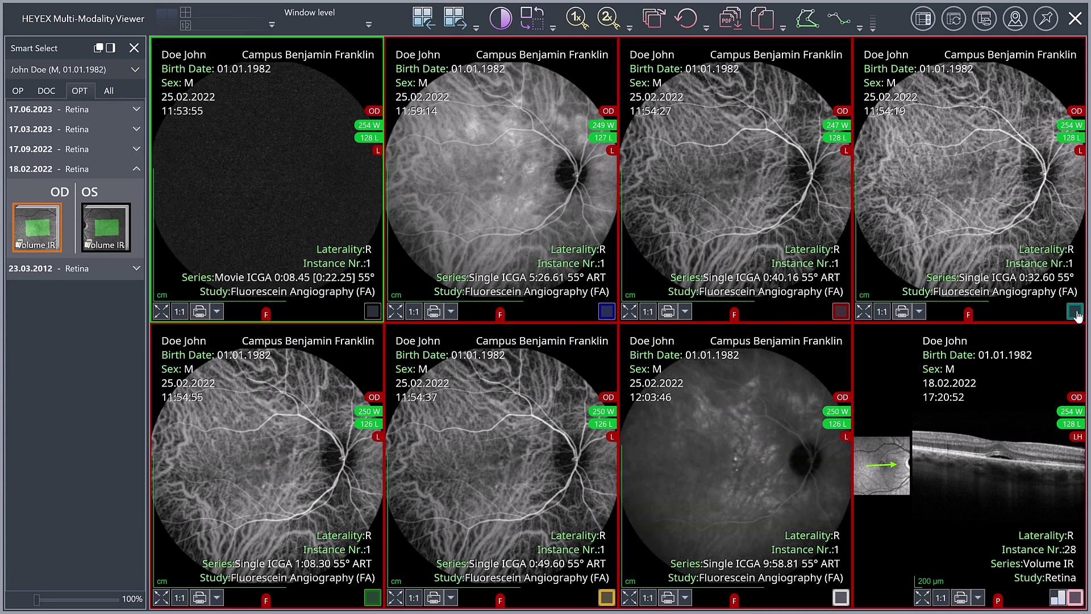
drag(606, 597, 939, 222)
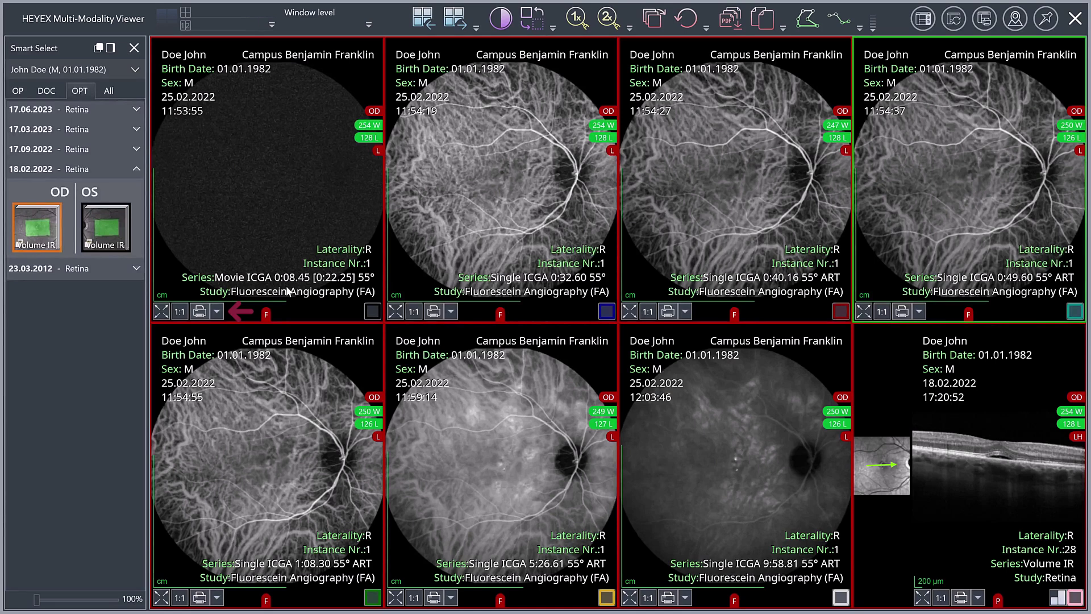
Step: Play the Movie ICGA 0:08.45 series in Cine mode, then close the Multi-Modality Viewer
click(217, 312)
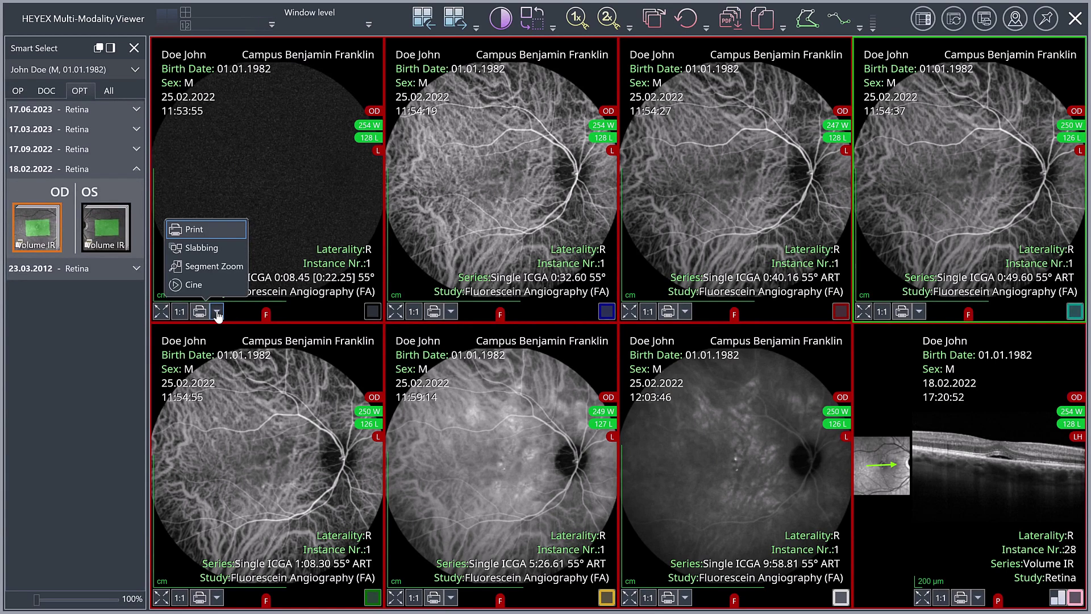
click(216, 285)
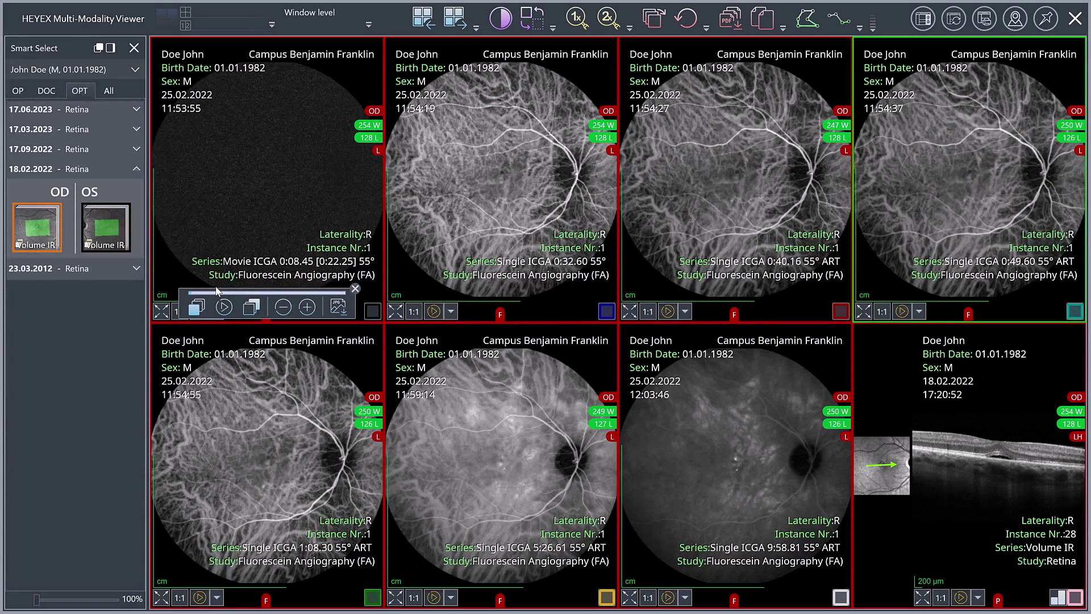
click(229, 307)
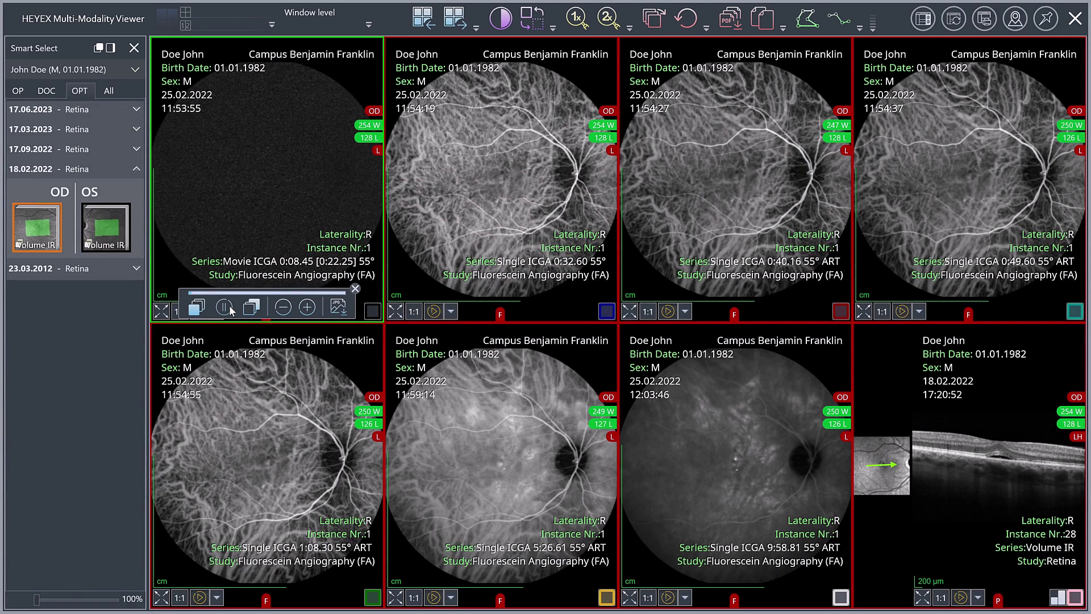
click(1075, 18)
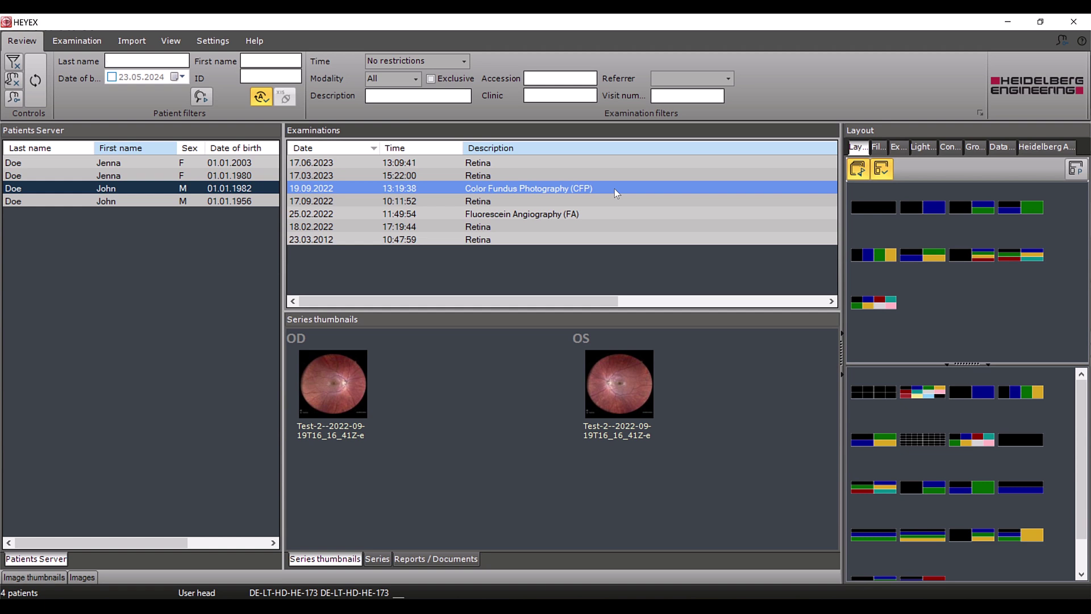
Step: Drag the 19.09.2022 OD and OS color fundus photos onto a two-tile side-by-side layout
click(333, 387)
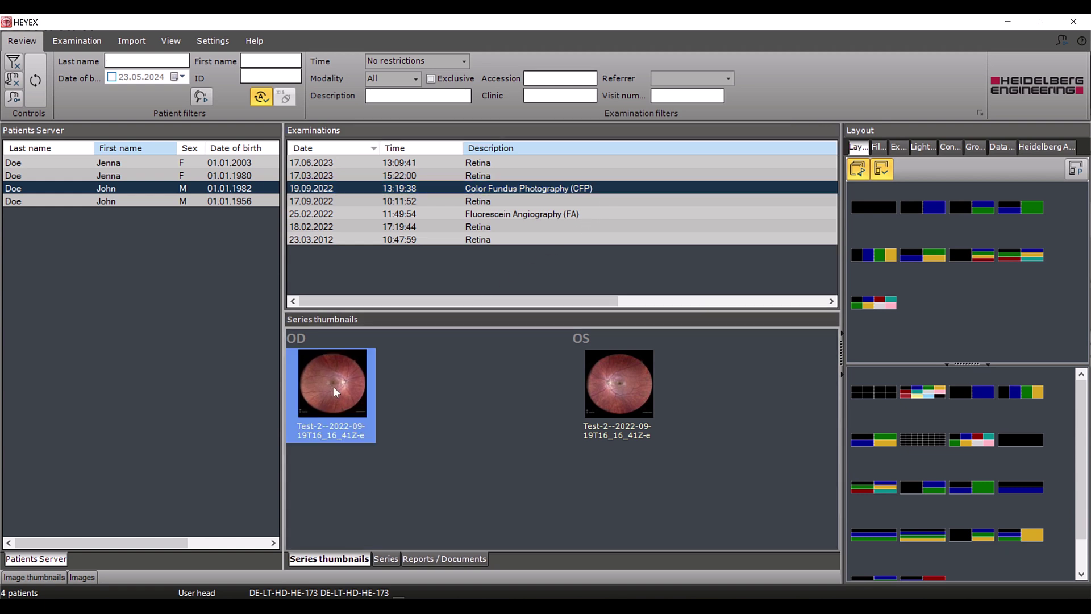
ctrl+click(602, 391)
drag(604, 393, 971, 392)
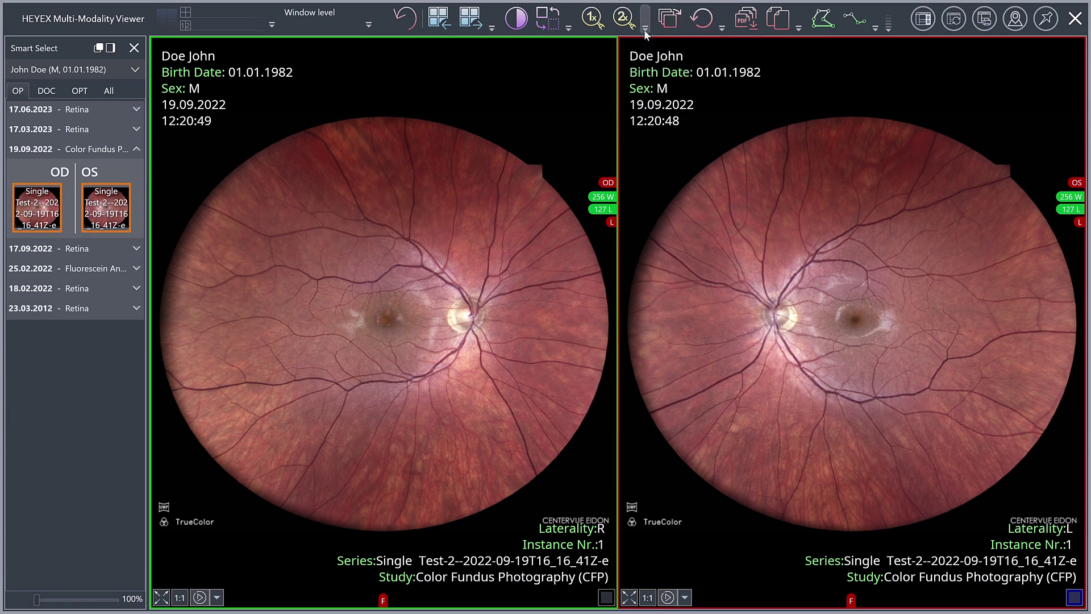
Step: Choose the mouse-driven magnifier zoom tool from the viewer's full function list
right_click(556, 119)
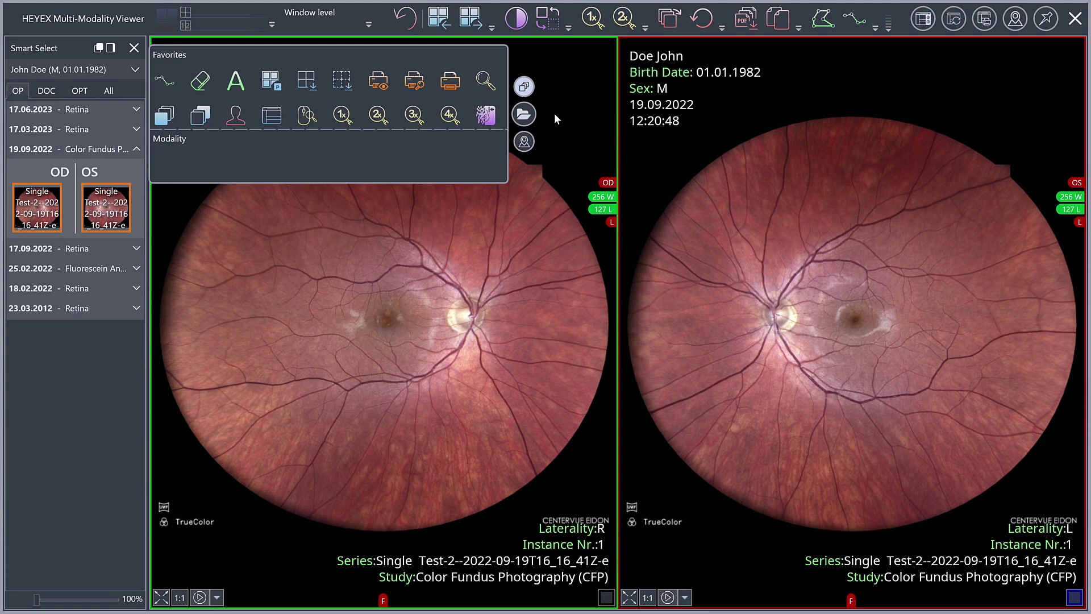
click(524, 115)
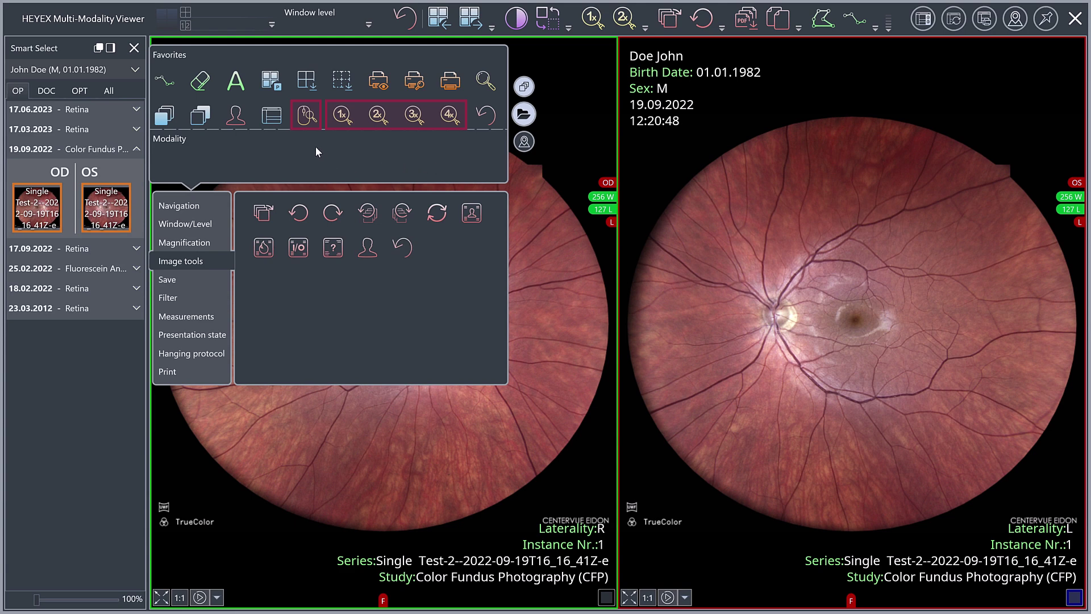
click(307, 115)
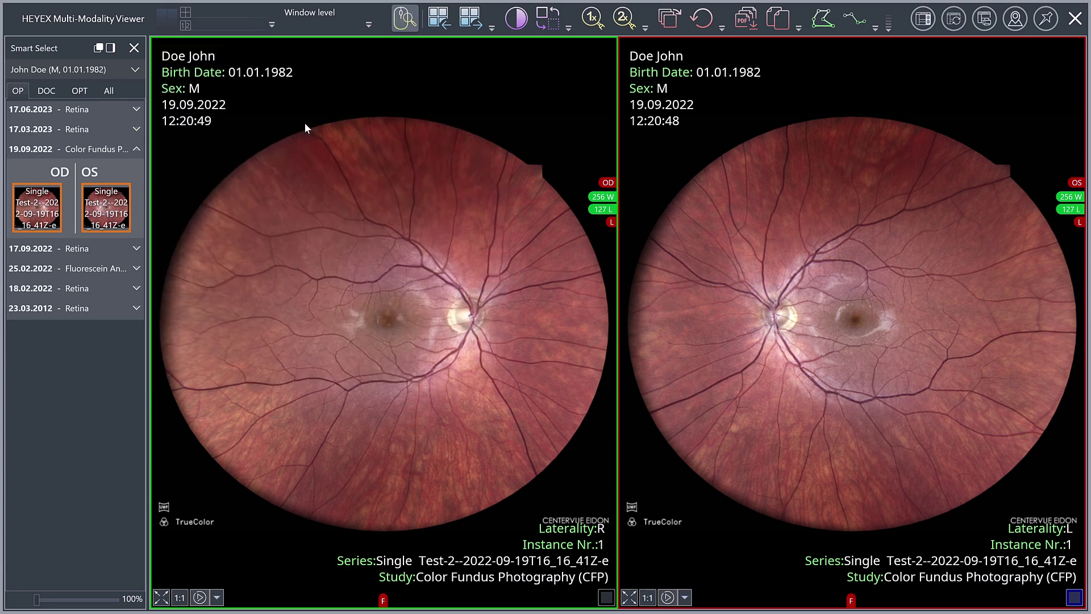
click(646, 28)
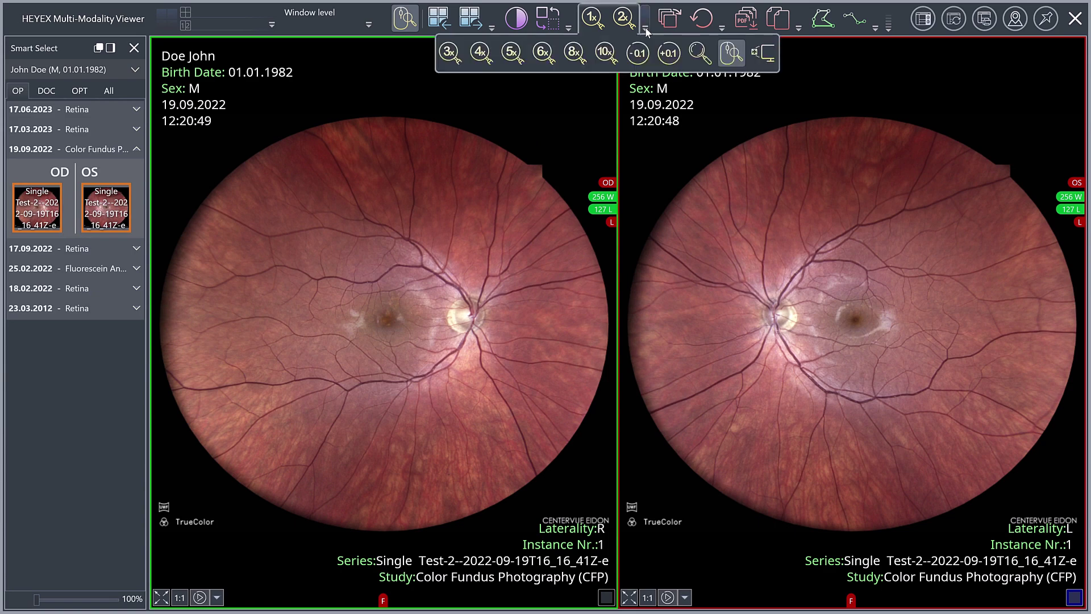
click(646, 26)
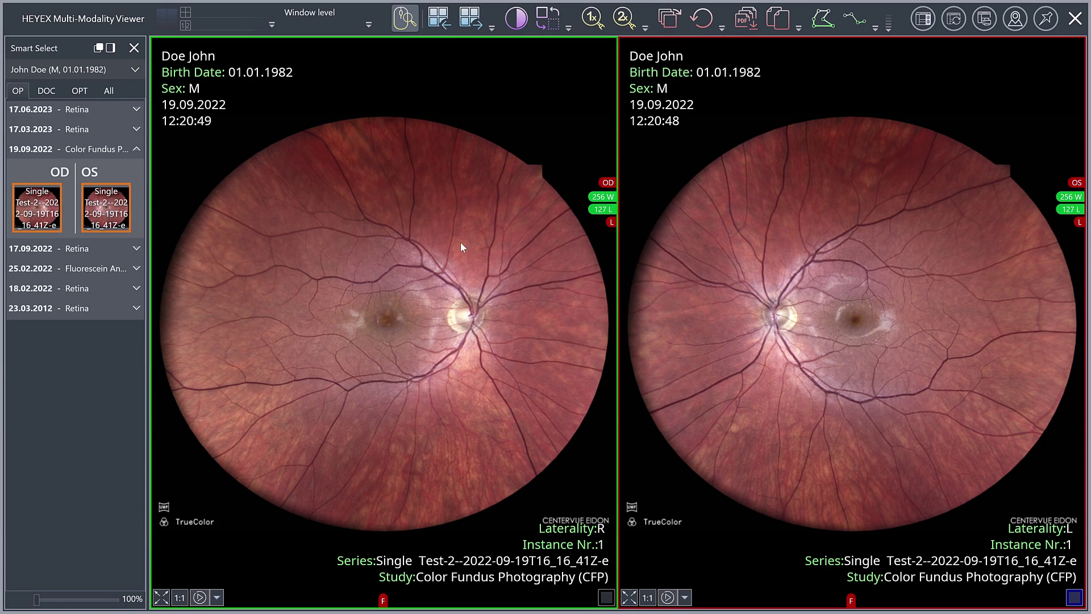
scroll(445, 329, up, 6)
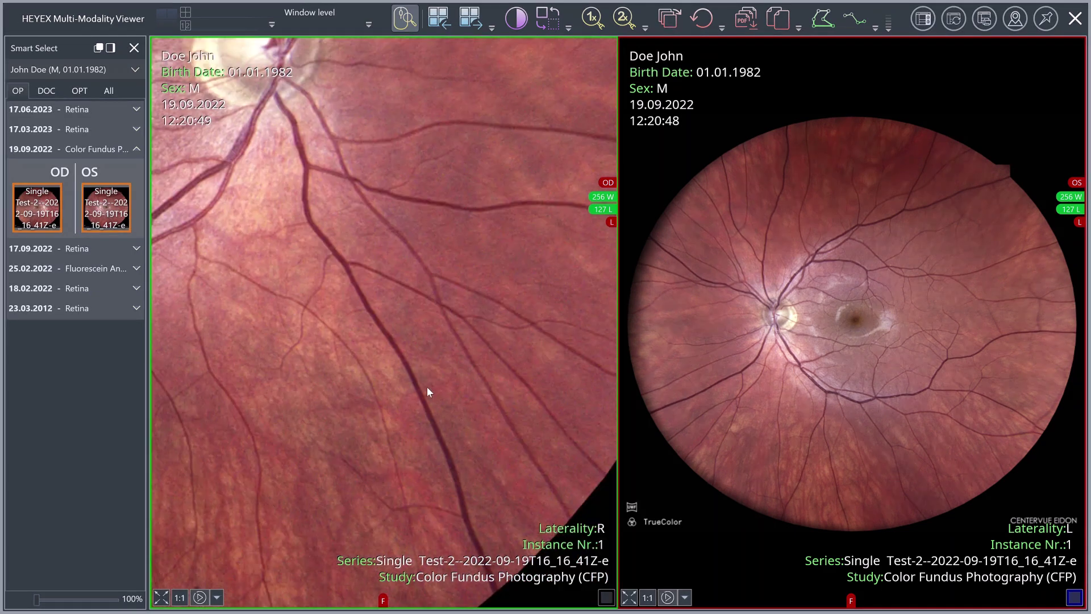
drag(260, 179, 510, 446)
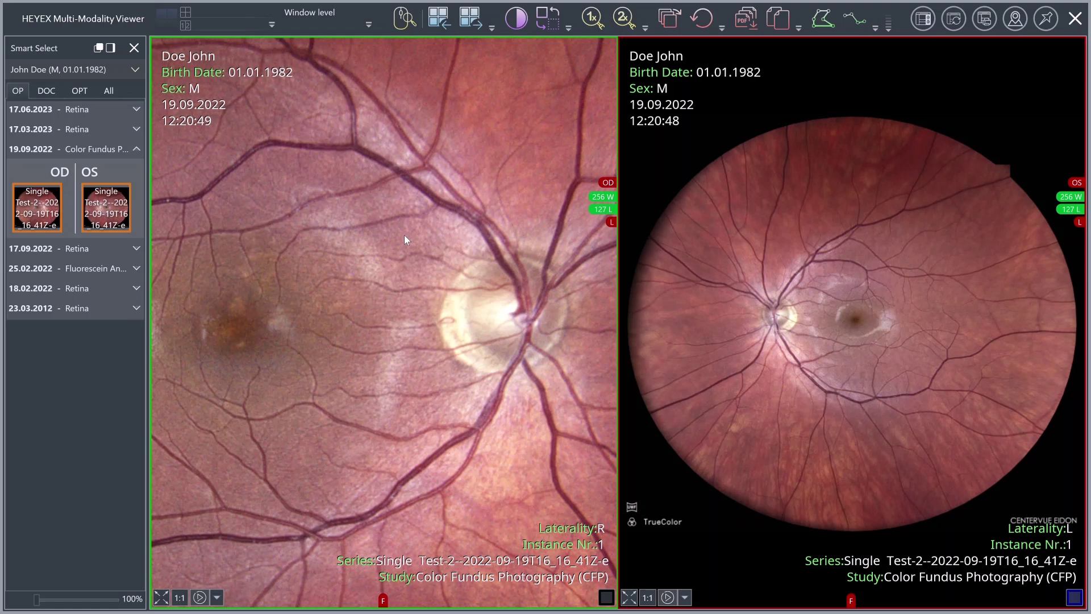
drag(404, 234, 493, 256)
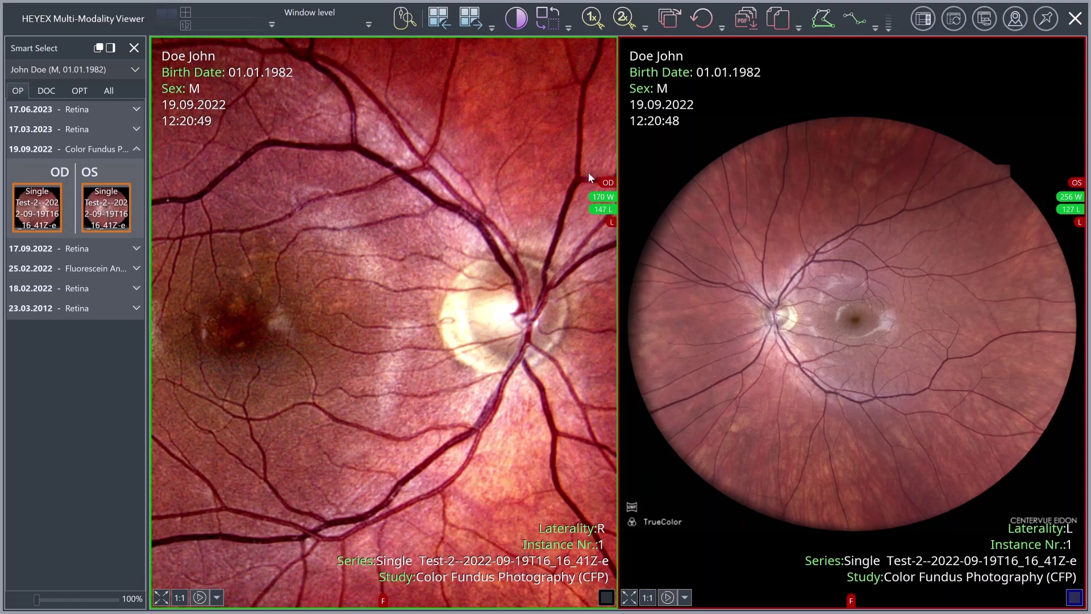
click(725, 25)
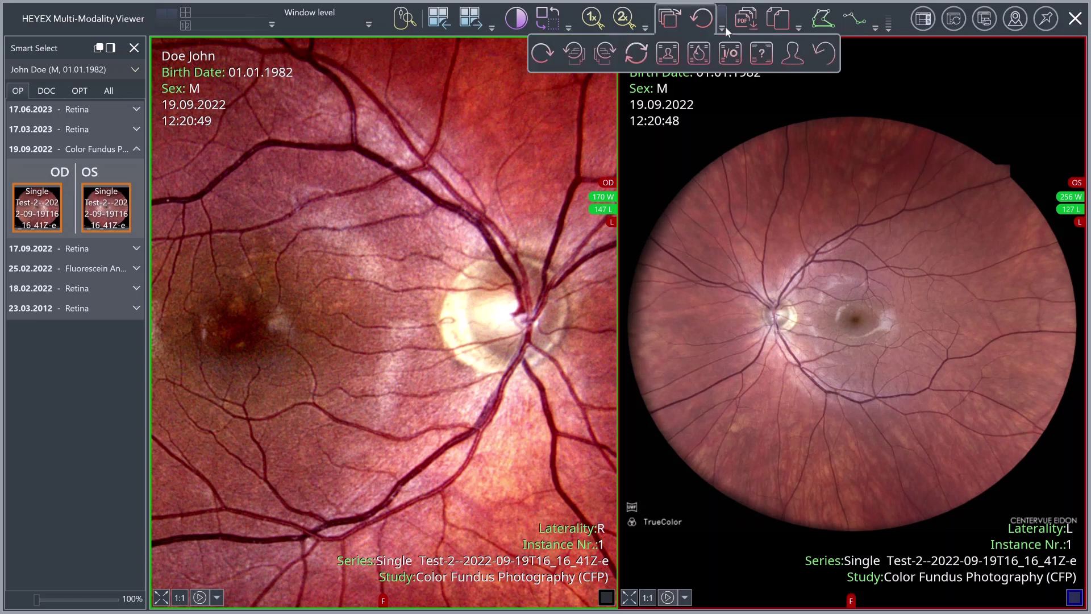
click(822, 57)
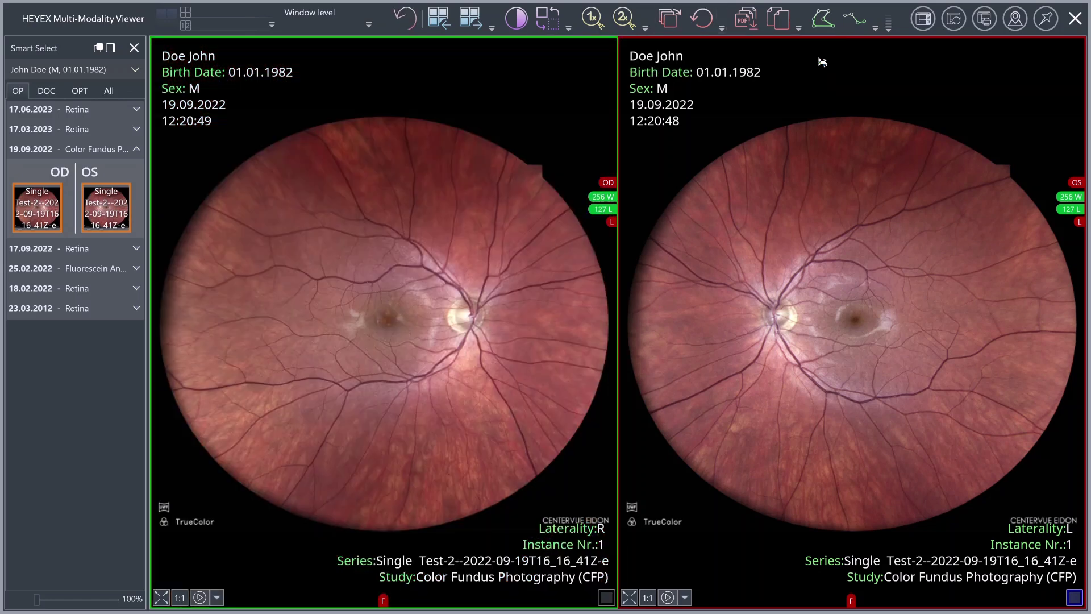